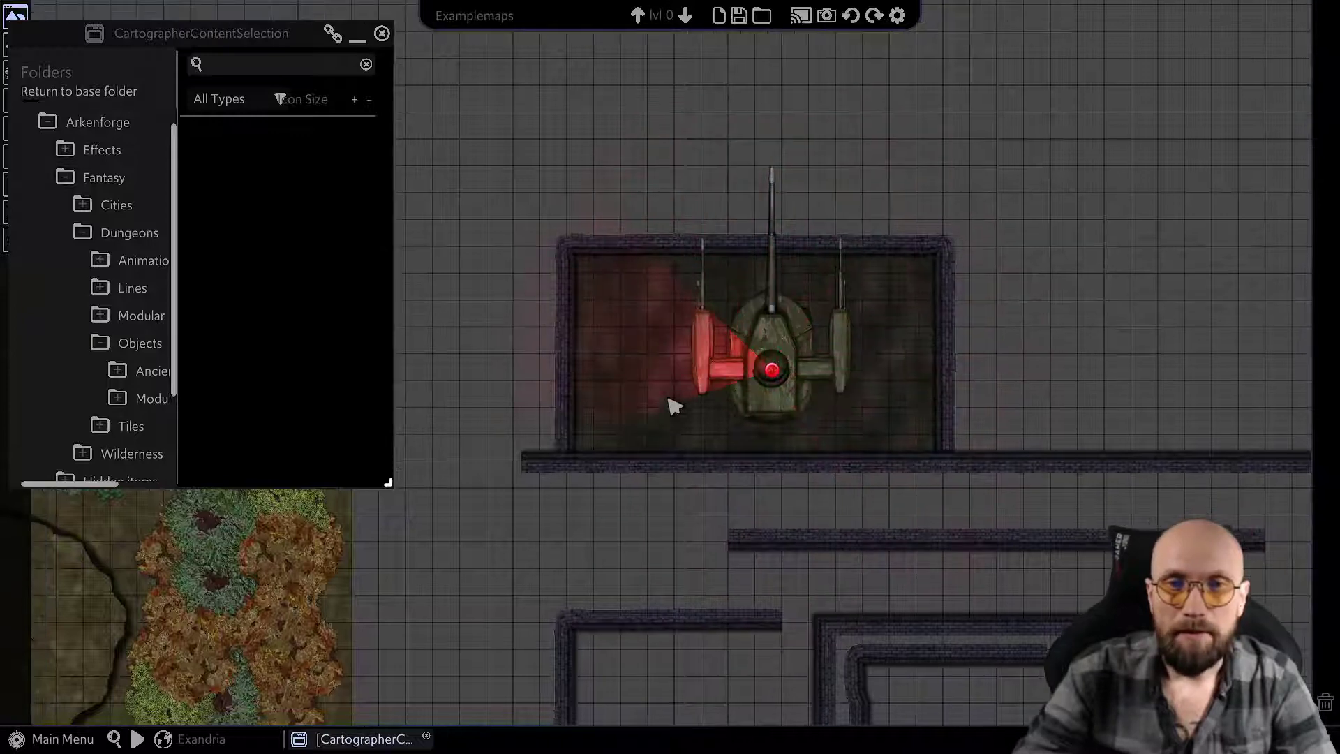
# - Examine the rotating red light on the tank and how its beam falls across the walled room
pyautogui.scroll(5, 674, 404)
pyautogui.scroll(5, 793, 412)
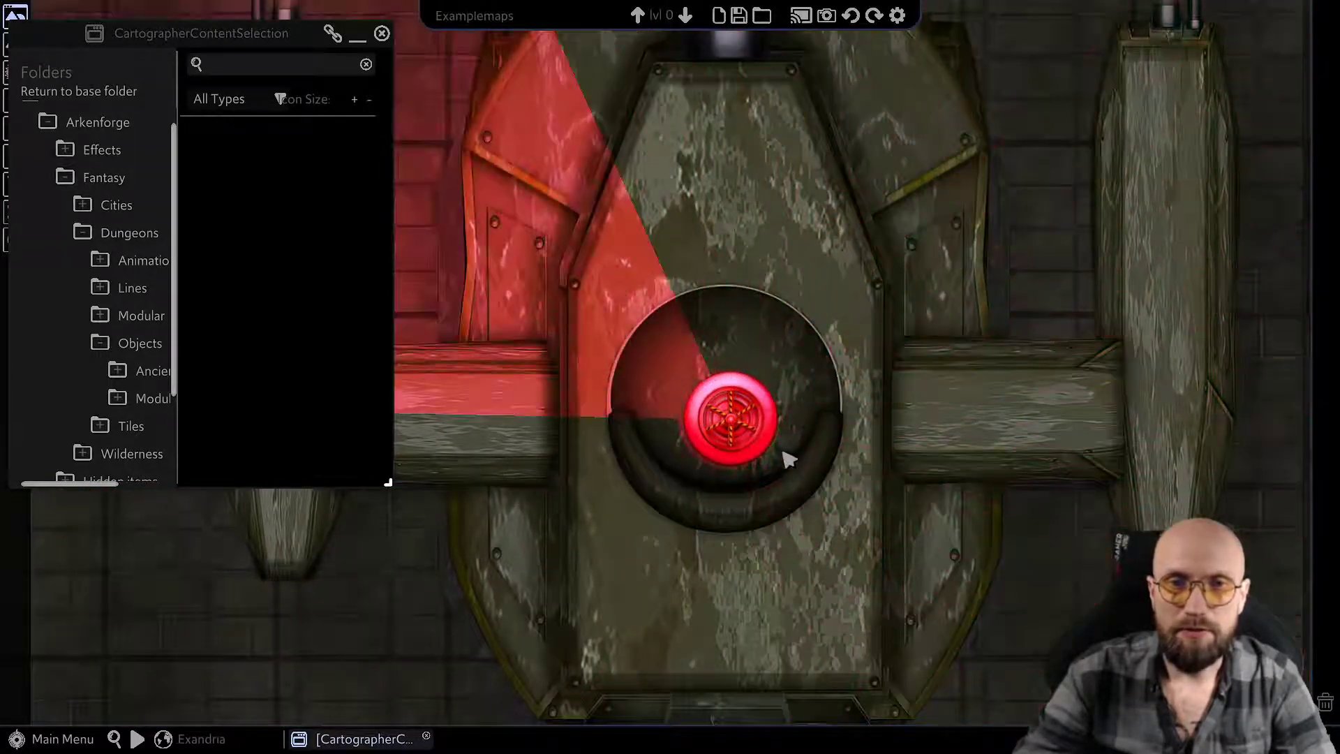
pyautogui.moveTo(656, 526); pyautogui.dragTo(897, 510, button='middle')
pyautogui.scroll(-3, 827, 478)
pyautogui.scroll(-4, 831, 489)
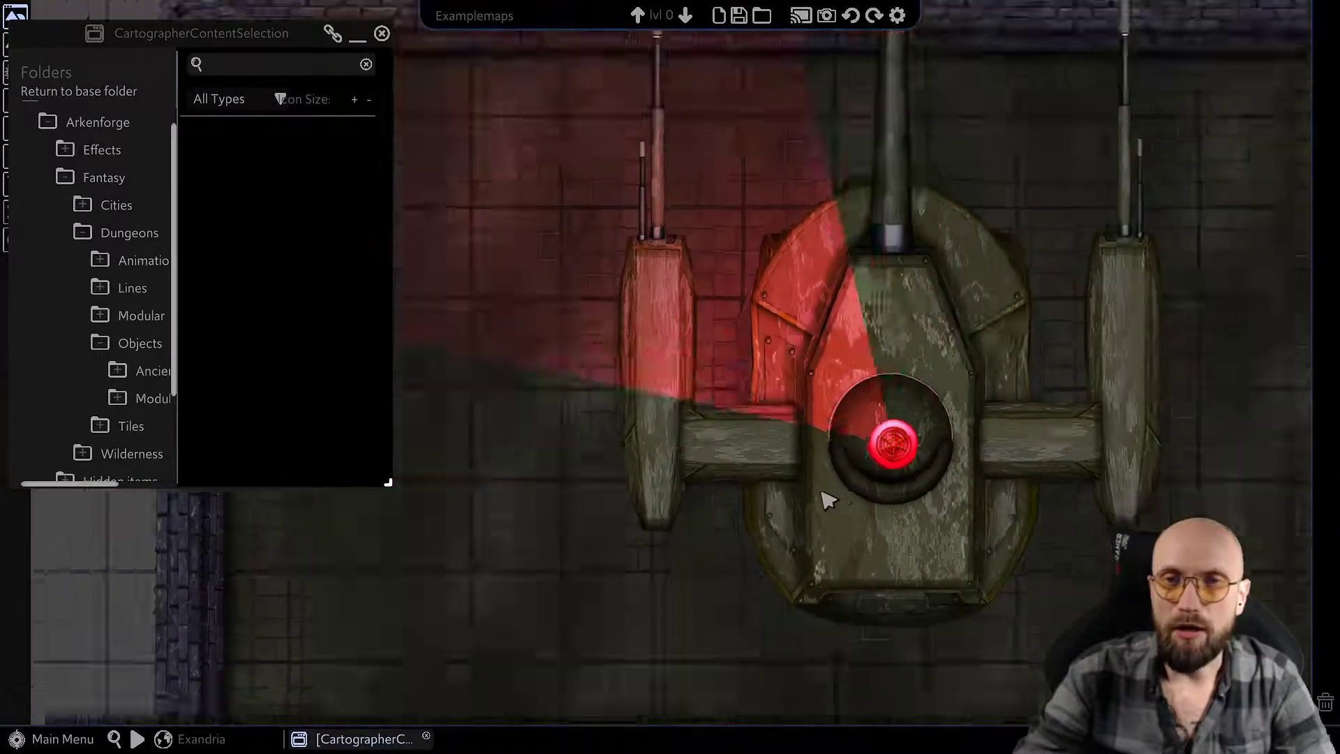
pyautogui.moveTo(757, 544); pyautogui.dragTo(845, 420, button='right')
pyautogui.scroll(-2, 875, 442)
pyautogui.moveTo(847, 472); pyautogui.dragTo(784, 455, button='right')
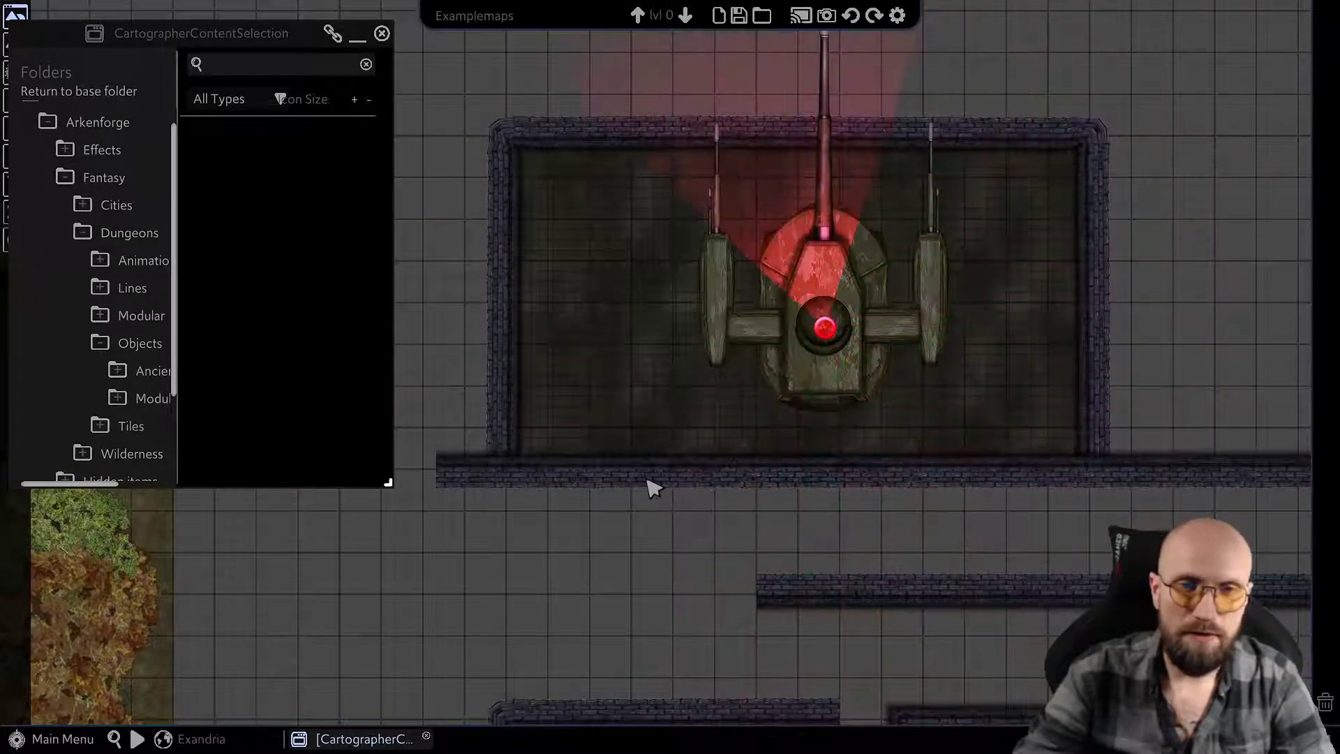
# - Set the long horizontal wall along the room's lower edge to Block Light
pyautogui.click(601, 489)
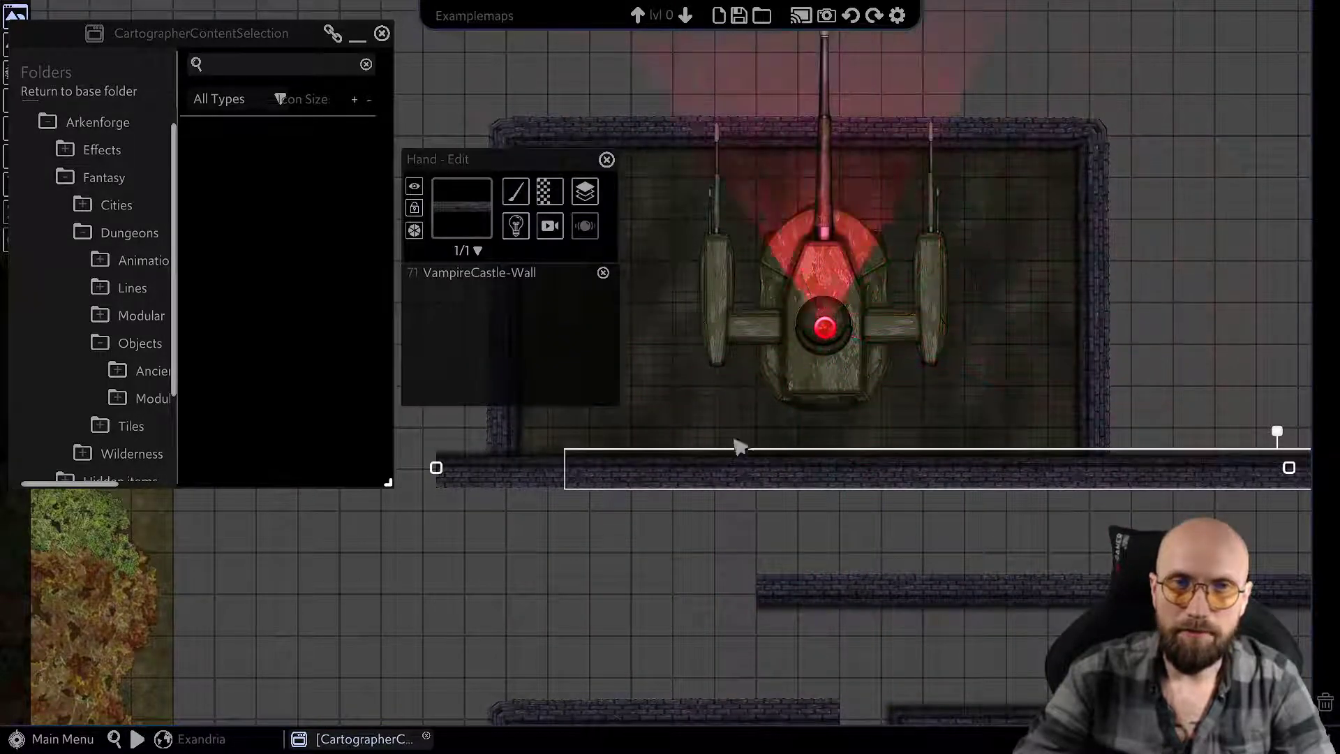
pyautogui.moveTo(976, 480); pyautogui.dragTo(1104, 557, button='right')
pyautogui.scroll(-2, 983, 556)
pyautogui.moveTo(982, 557); pyautogui.dragTo(920, 462, button='right')
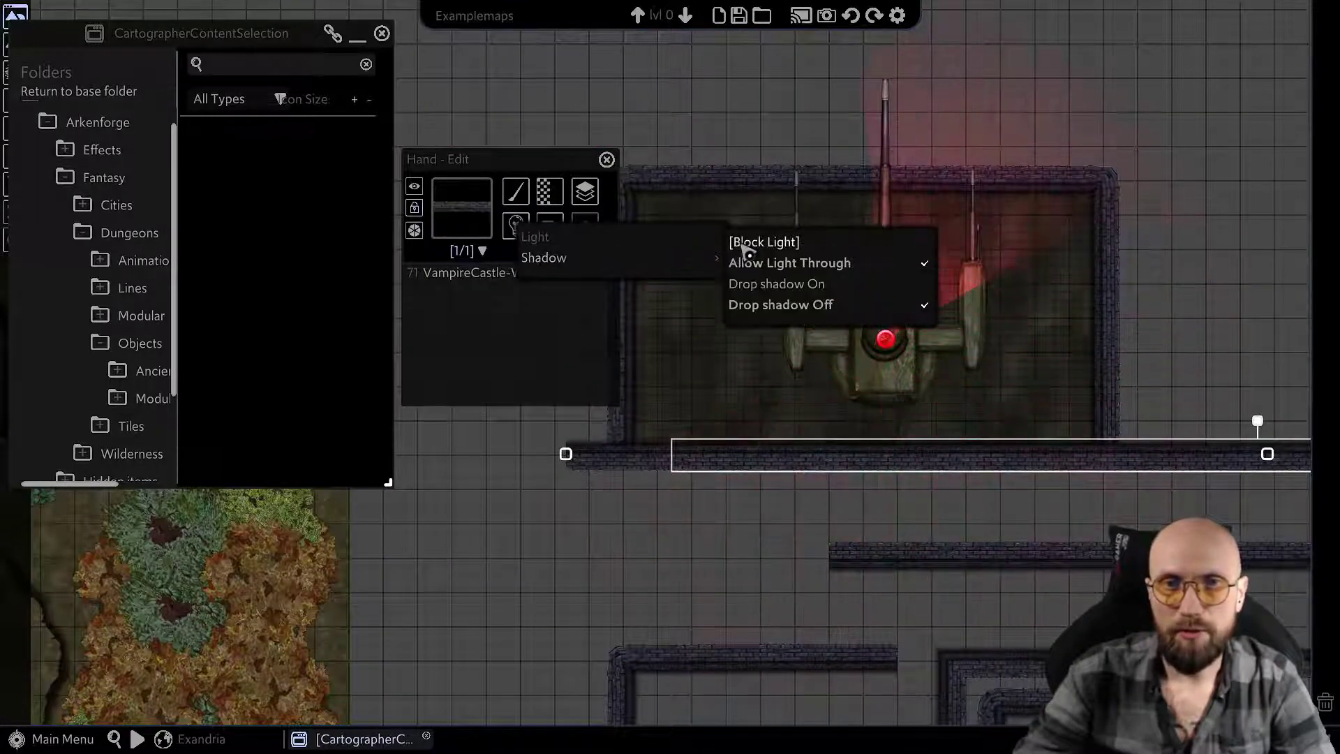
pyautogui.click(518, 441)
pyautogui.scroll(1, 530, 504)
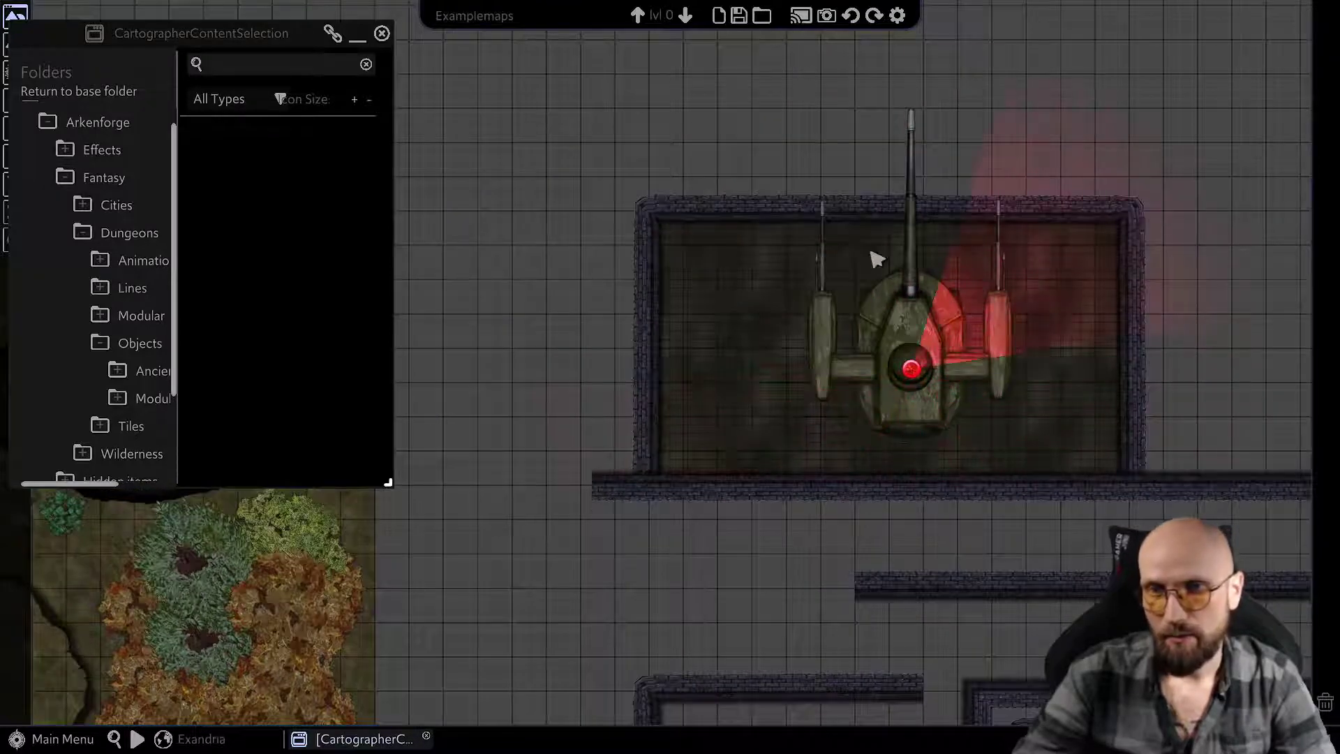
# - Set the wall segment forming the room's left side and upper-left edge to Block Light
pyautogui.click(780, 208)
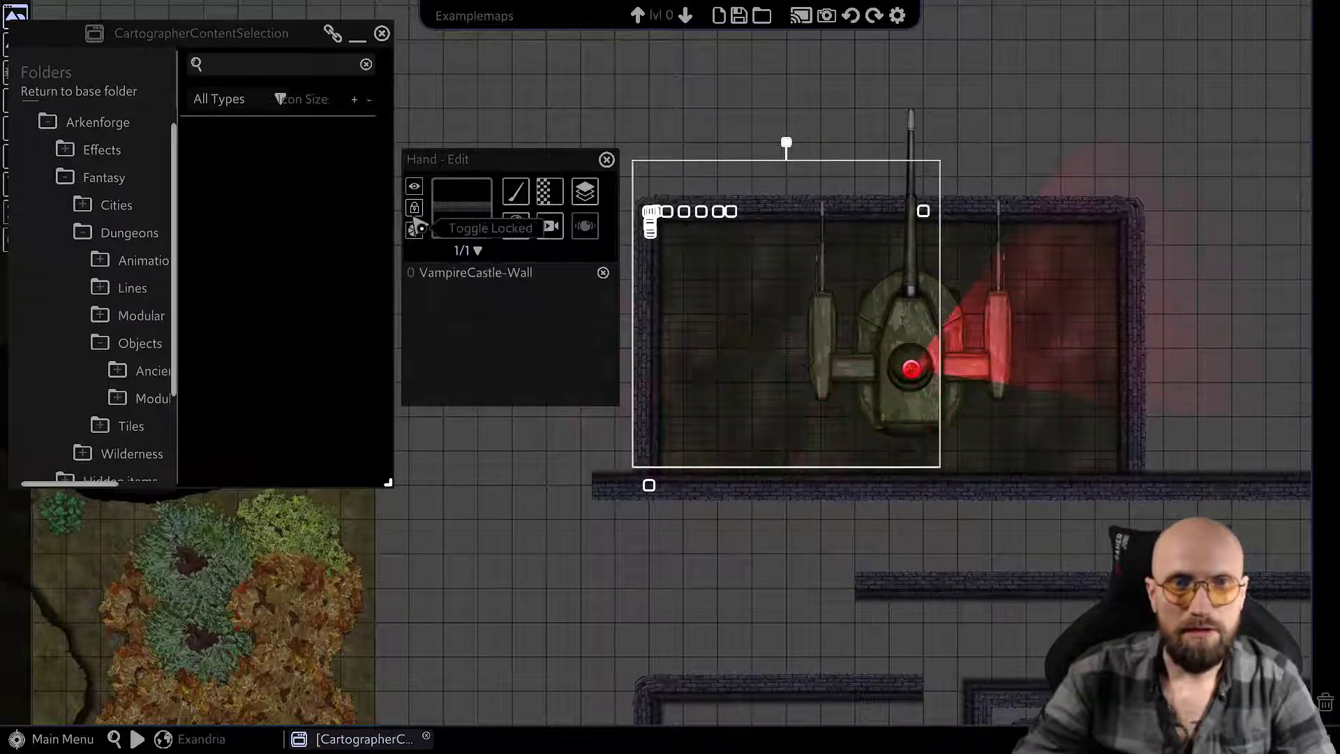
pyautogui.moveTo(771, 215); pyautogui.dragTo(810, 305, button='middle')
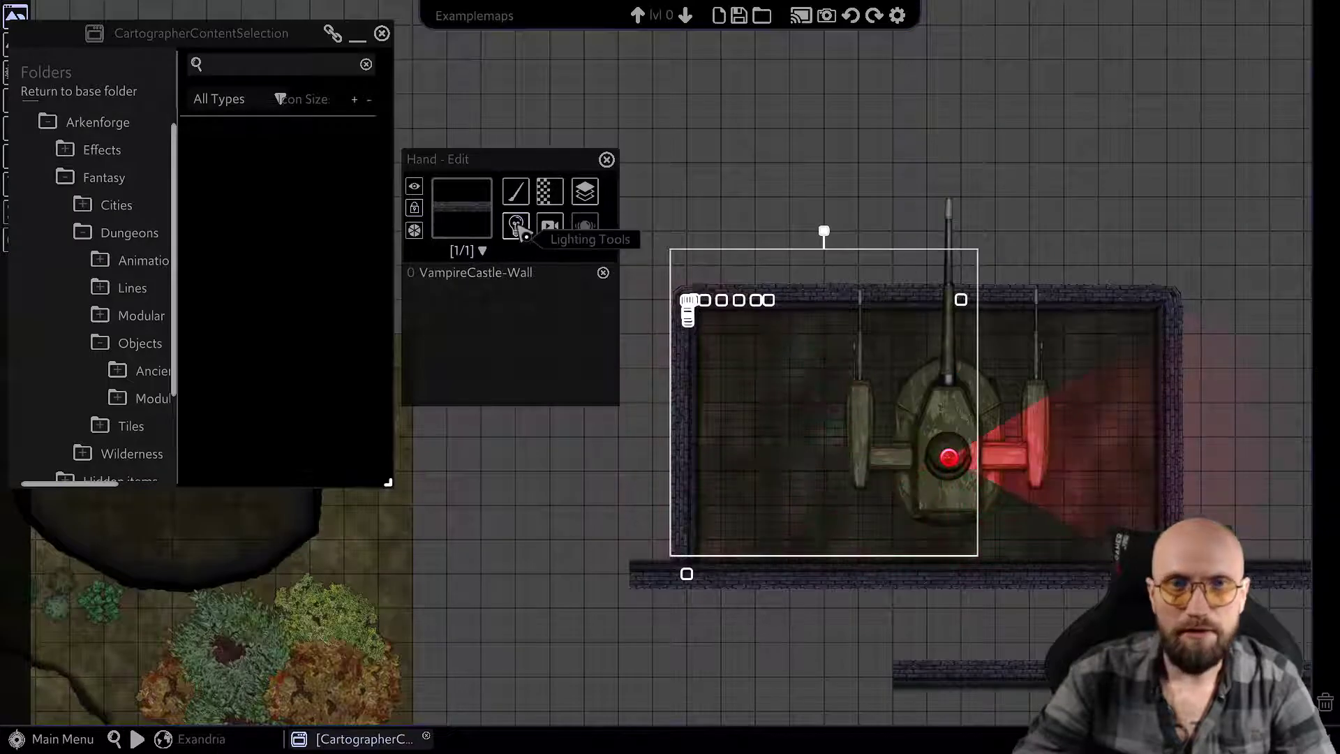
pyautogui.click(755, 253)
pyautogui.click(1005, 171)
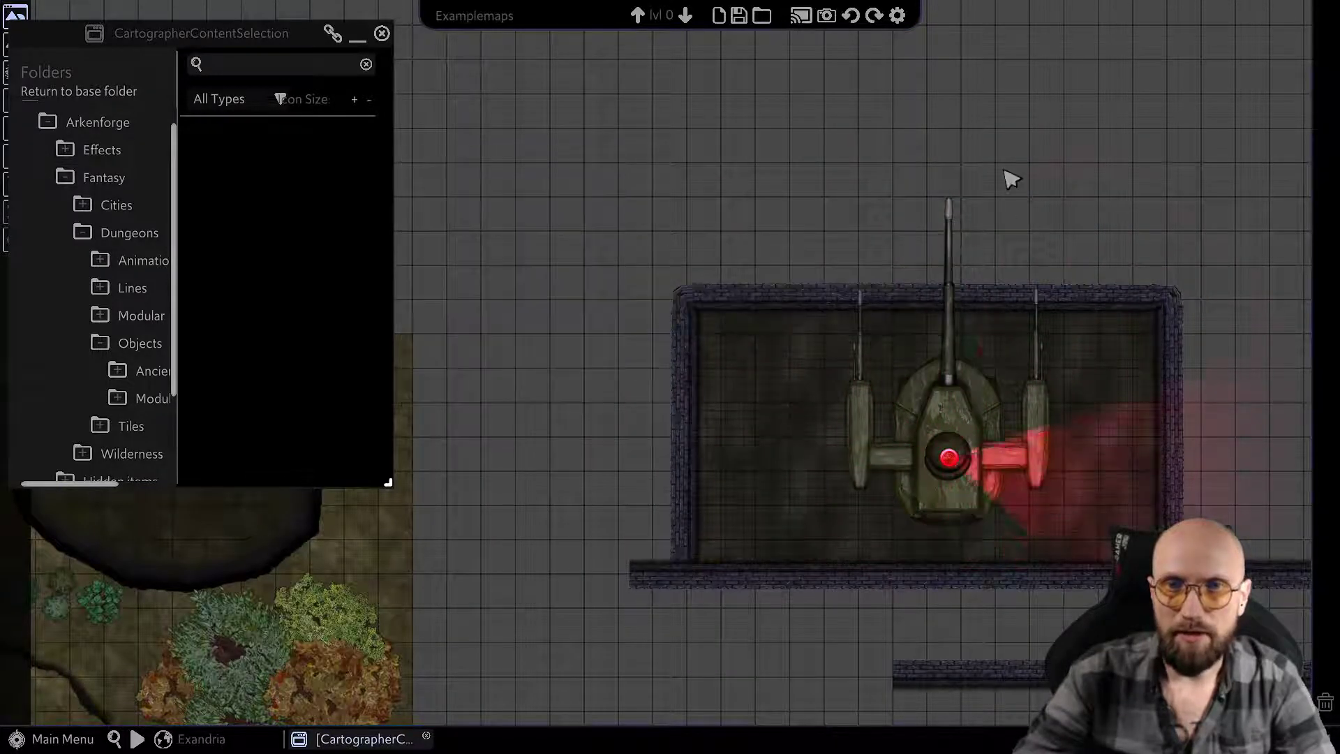
# - Set the map's Time of Day to 0.00 to darken the ambient light
pyautogui.moveTo(1147, 383); pyautogui.dragTo(1060, 245, button='middle')
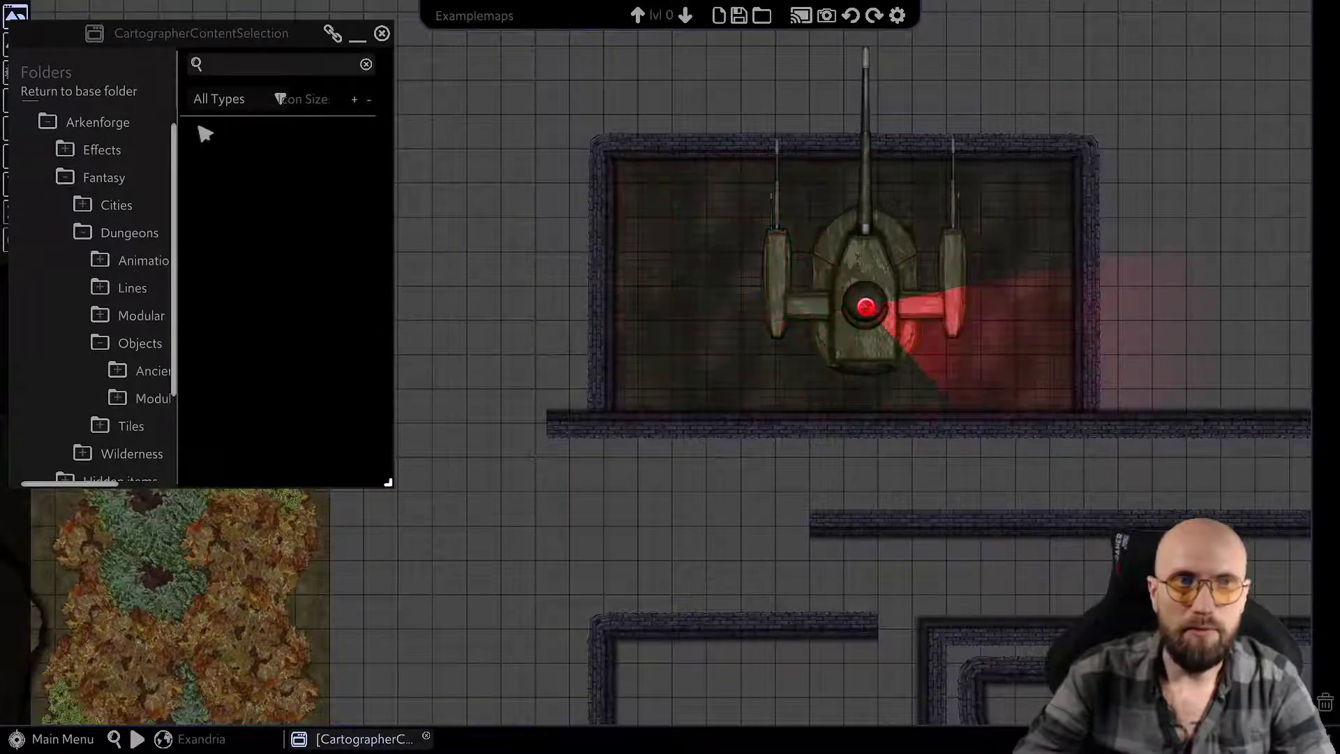
pyautogui.moveTo(205, 48); pyautogui.dragTo(323, 51)
pyautogui.click(16, 73)
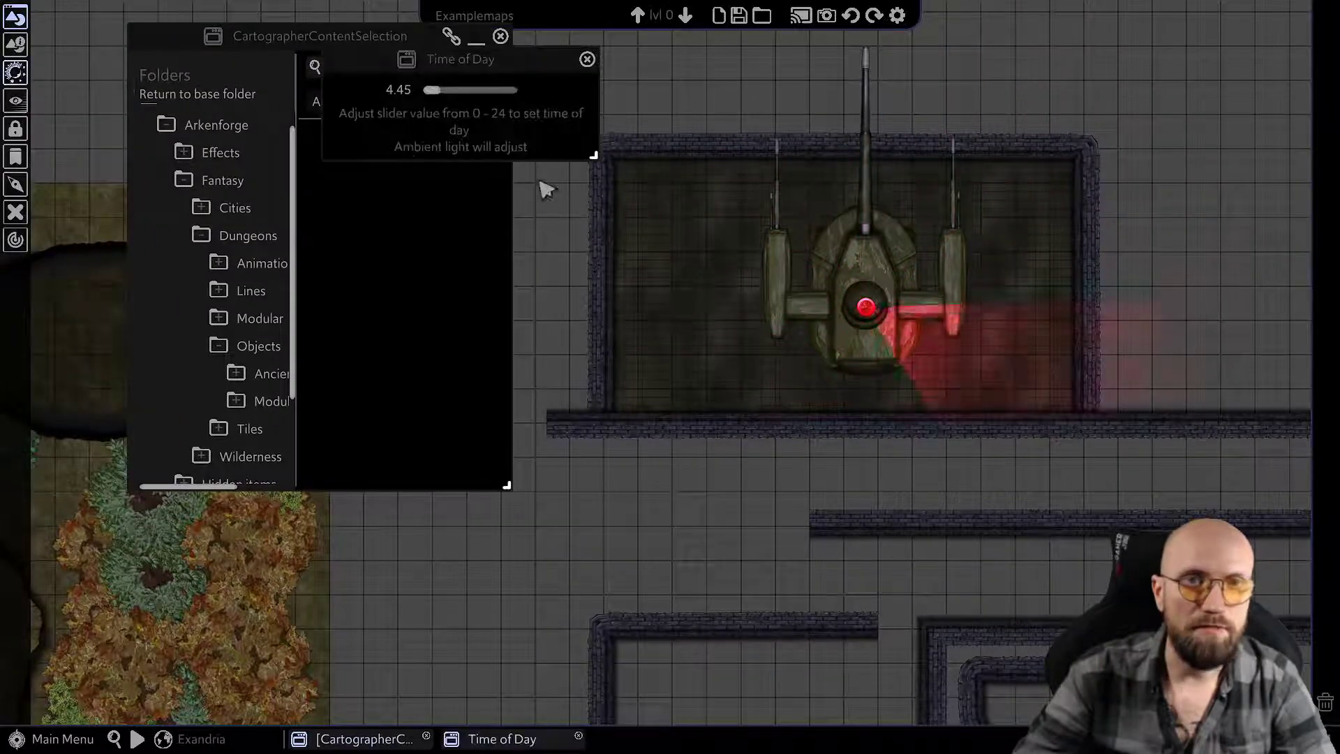
pyautogui.moveTo(461, 98); pyautogui.dragTo(425, 90)
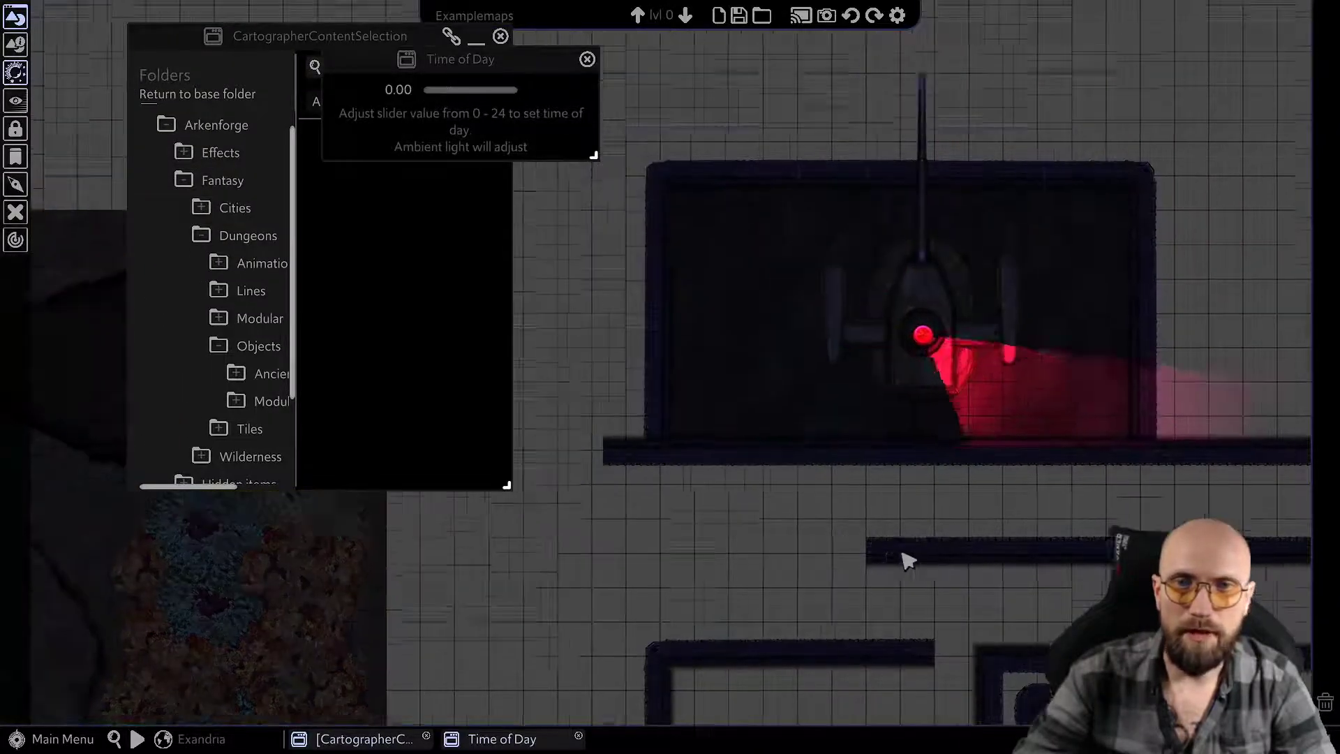
pyautogui.moveTo(915, 569); pyautogui.dragTo(971, 543, button='middle')
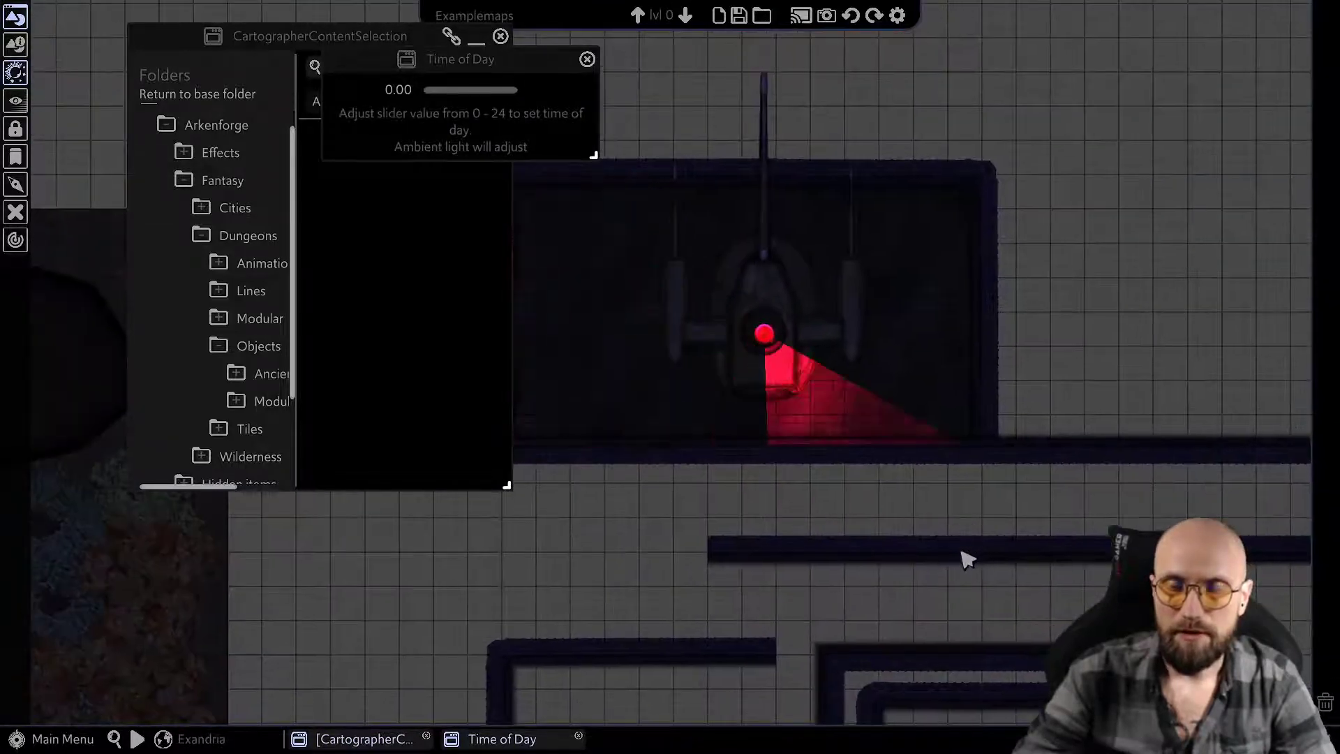
# - Move a short segment of the corridor wall into the room's upper-right corner and set it to Block Light
pyautogui.click(977, 555)
pyautogui.moveTo(951, 547); pyautogui.dragTo(966, 224)
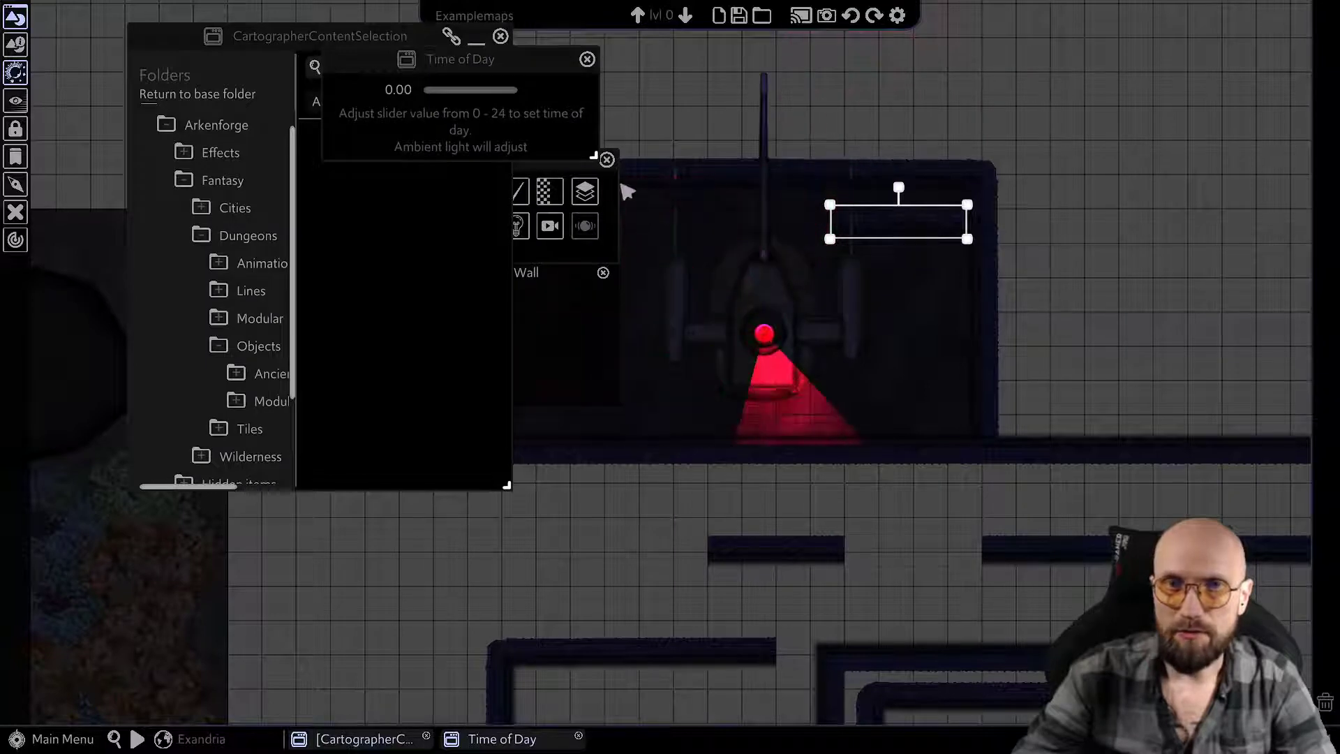
pyautogui.moveTo(580, 73); pyautogui.dragTo(367, 85)
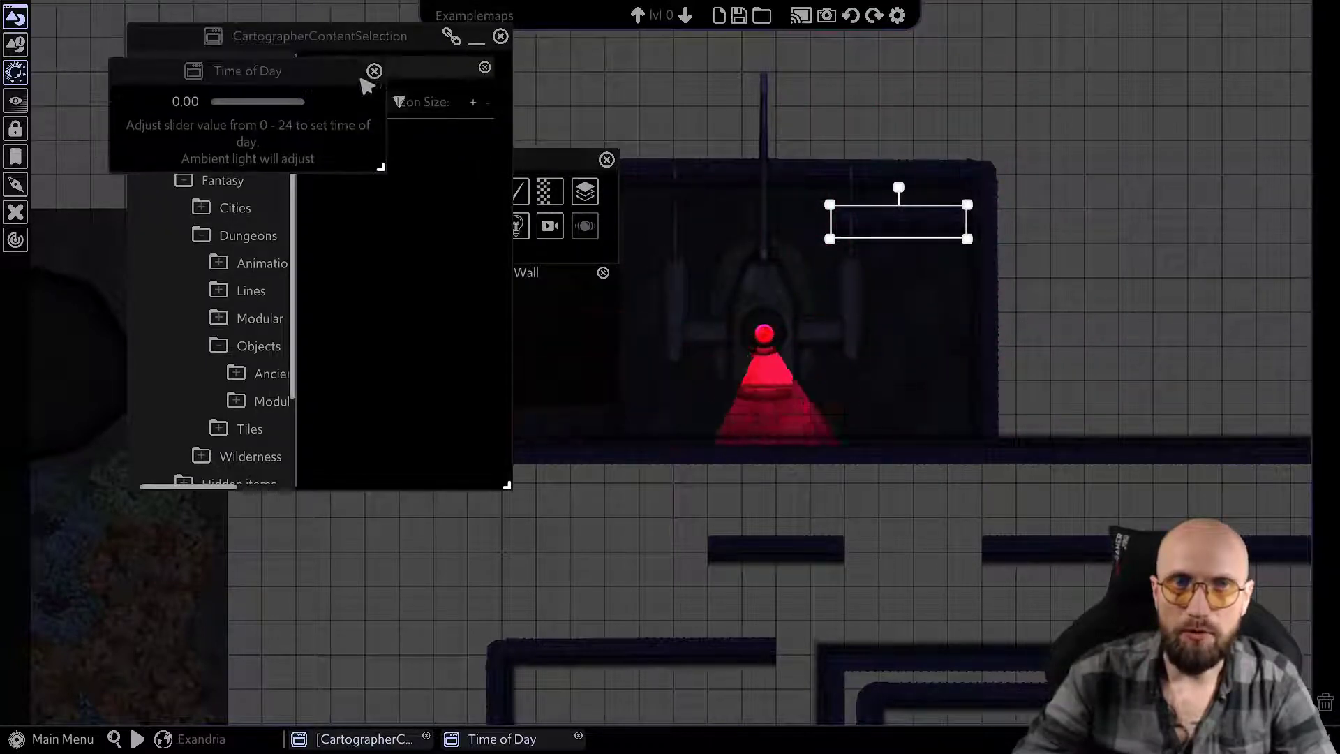
pyautogui.click(374, 71)
pyautogui.moveTo(641, 175)
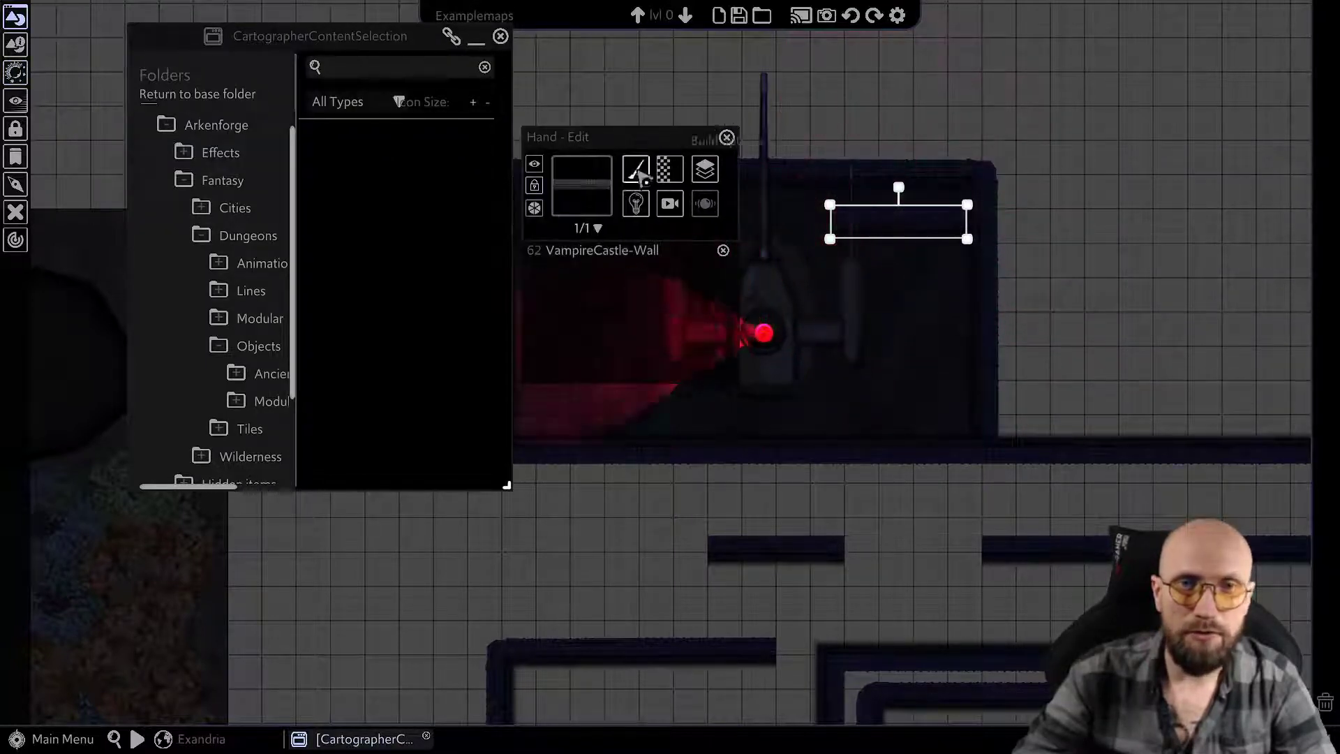
pyautogui.click(637, 205)
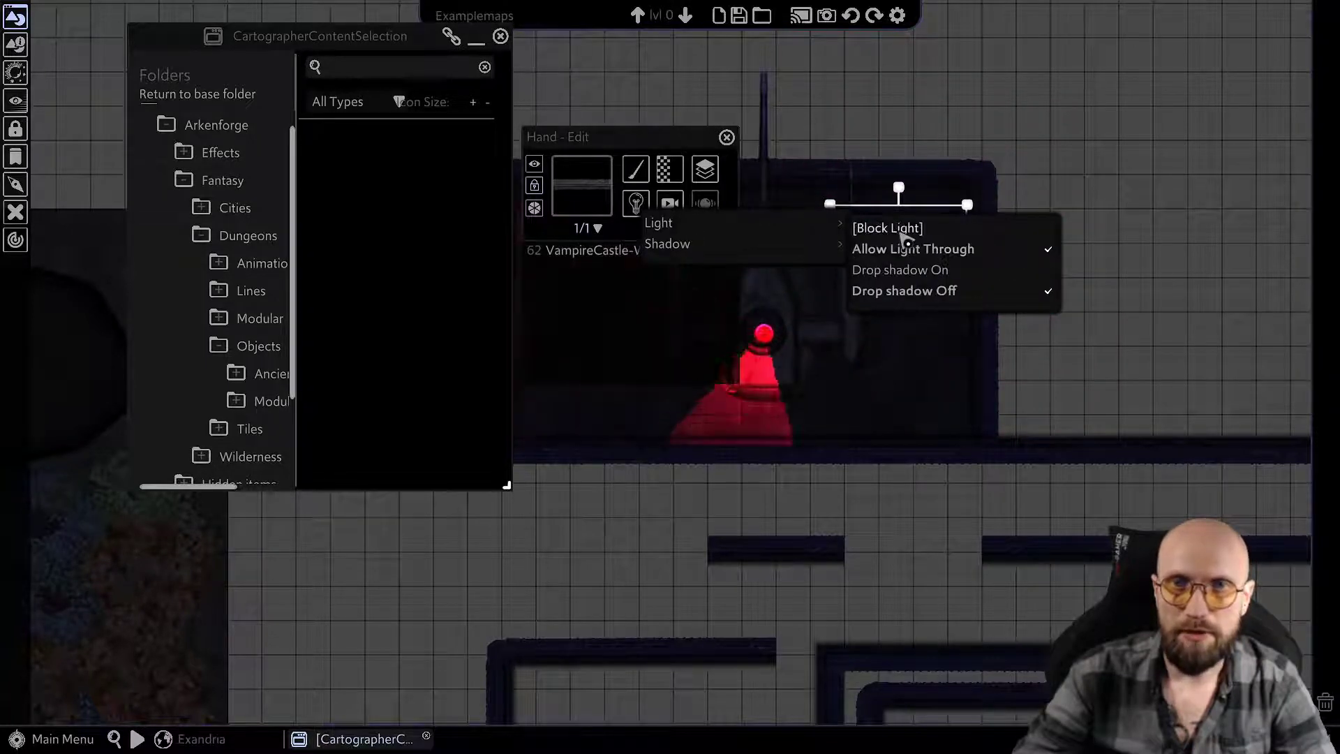
pyautogui.click(1122, 162)
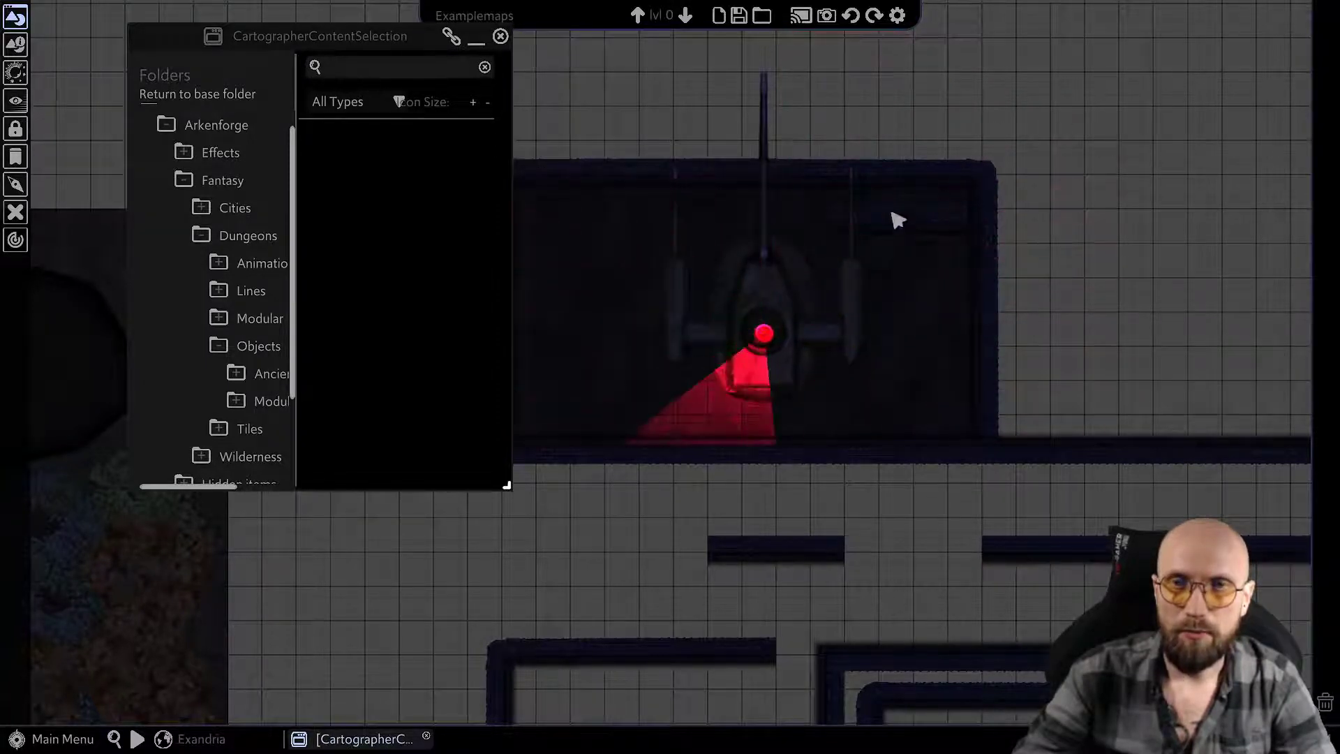
# - Move the short wall segment in front of the tank's right arm, closer to the light, and remove it from the map
pyautogui.moveTo(923, 222); pyautogui.dragTo(851, 259)
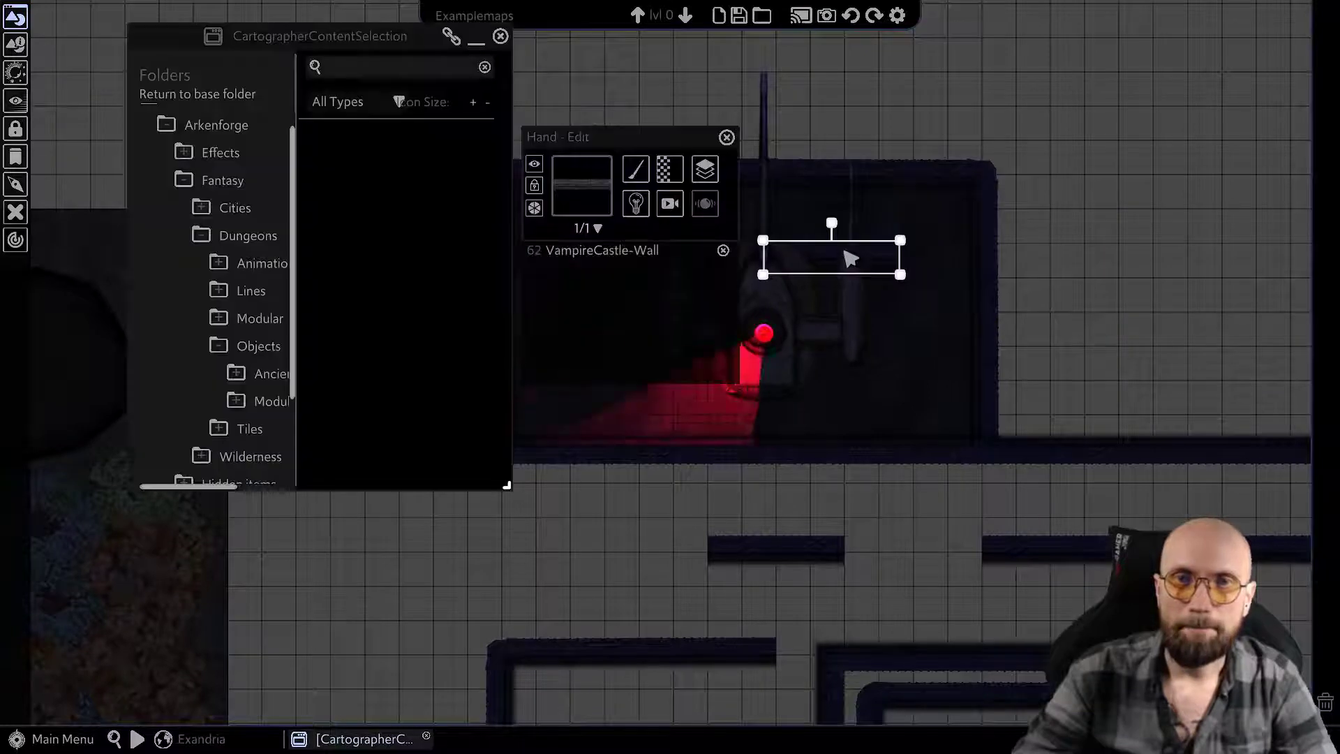
pyautogui.scroll(3, 1017, 263)
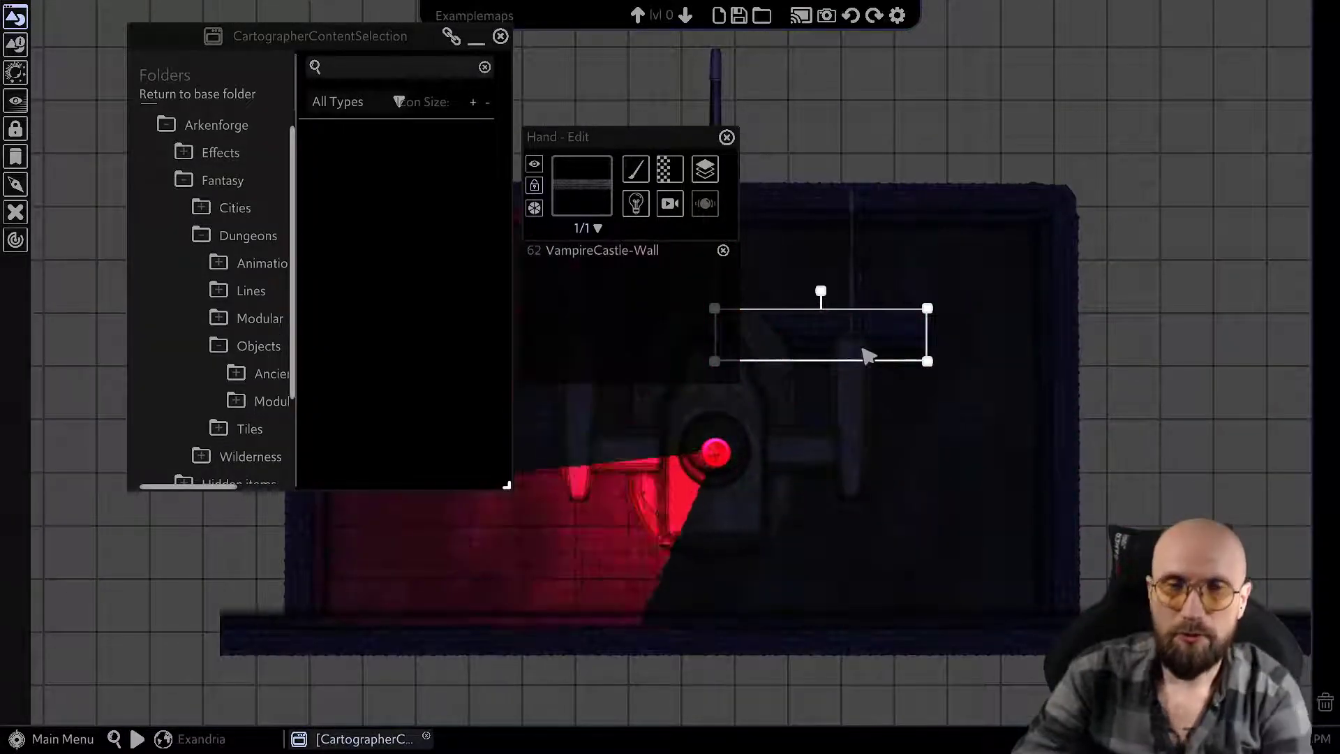
pyautogui.click(845, 363)
pyautogui.moveTo(524, 110); pyautogui.dragTo(738, 63, button='middle')
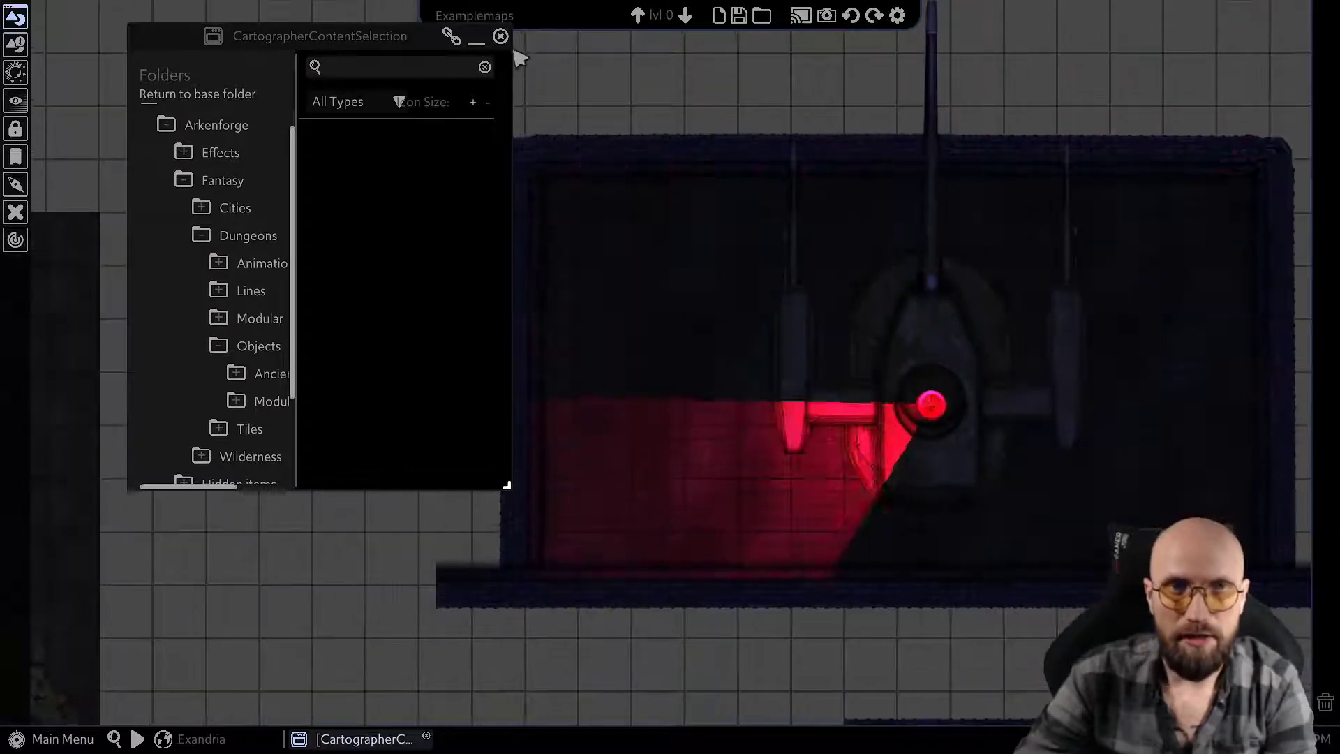
# - Close and reopen the content selection window, arranging it and the Hand window clear of the tank
pyautogui.click(500, 36)
pyautogui.moveTo(638, 163); pyautogui.dragTo(535, 217, button='middle')
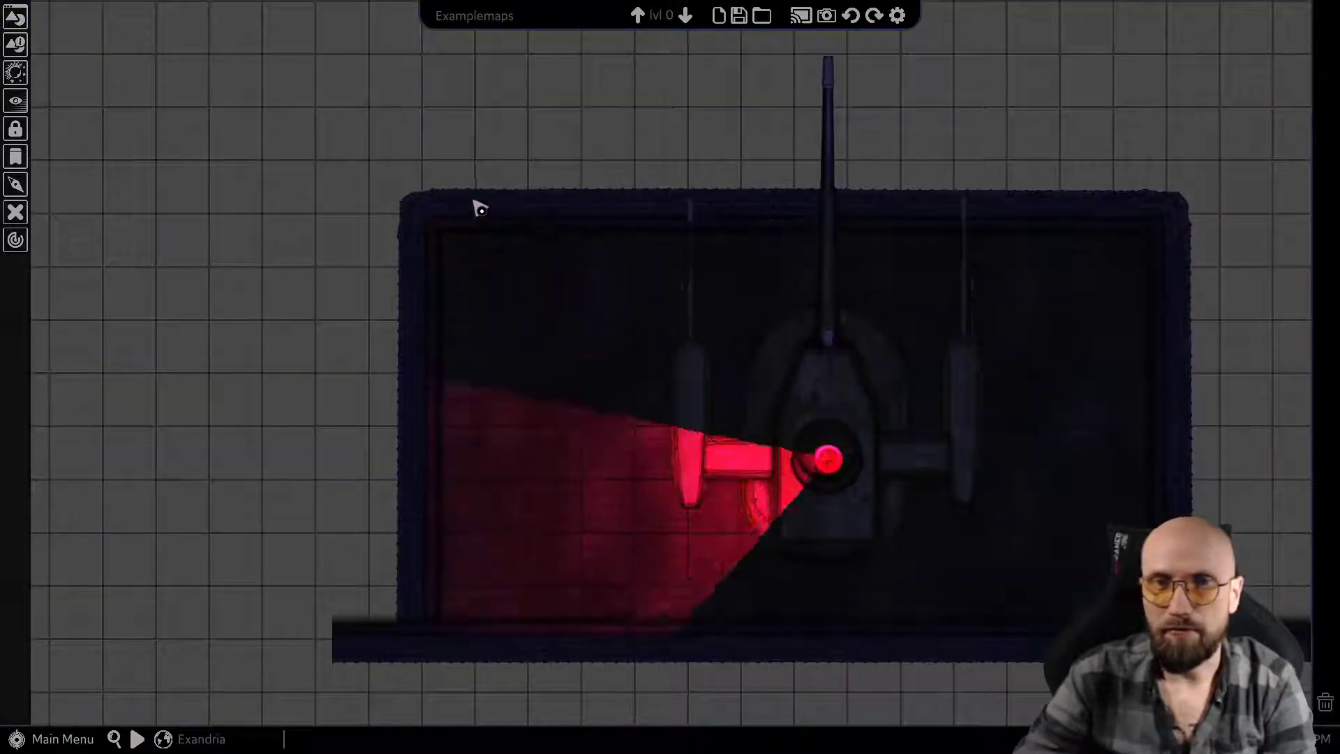
pyautogui.click(15, 44)
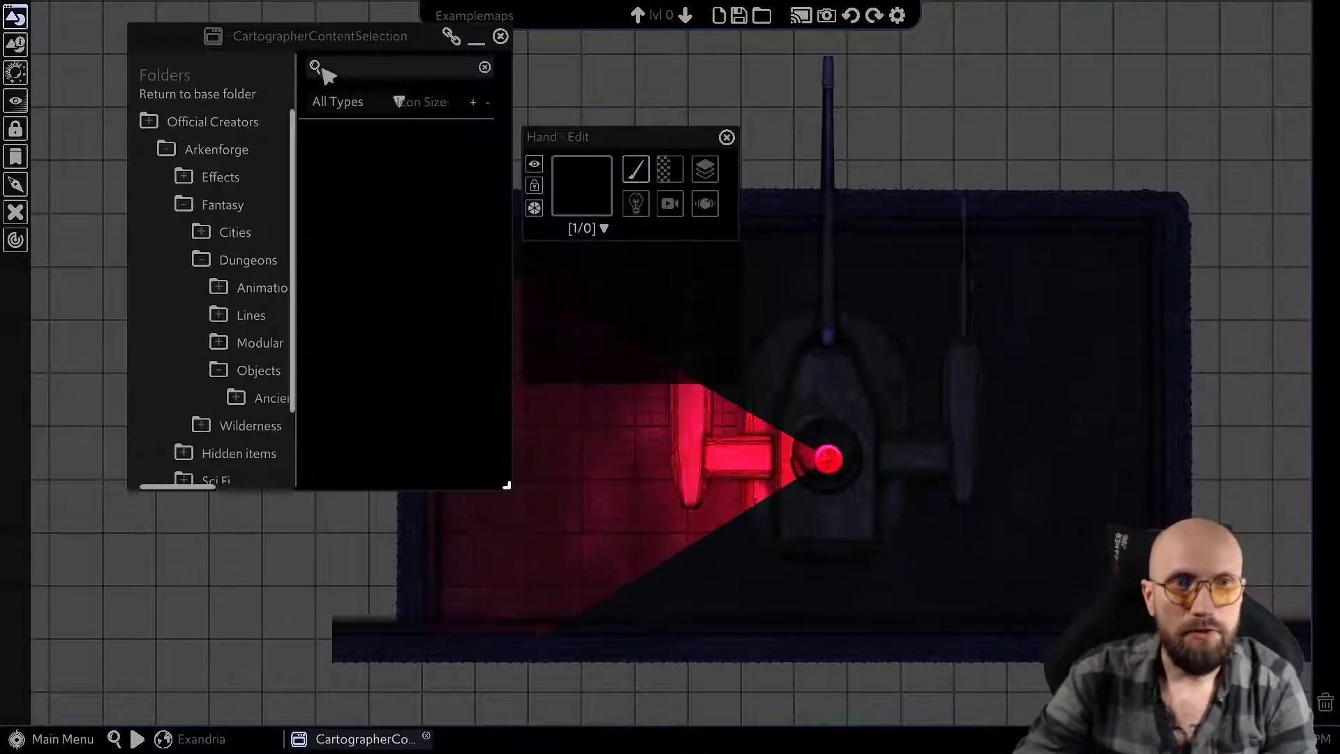
pyautogui.moveTo(343, 56); pyautogui.dragTo(282, 60)
pyautogui.moveTo(590, 135); pyautogui.dragTo(527, 33)
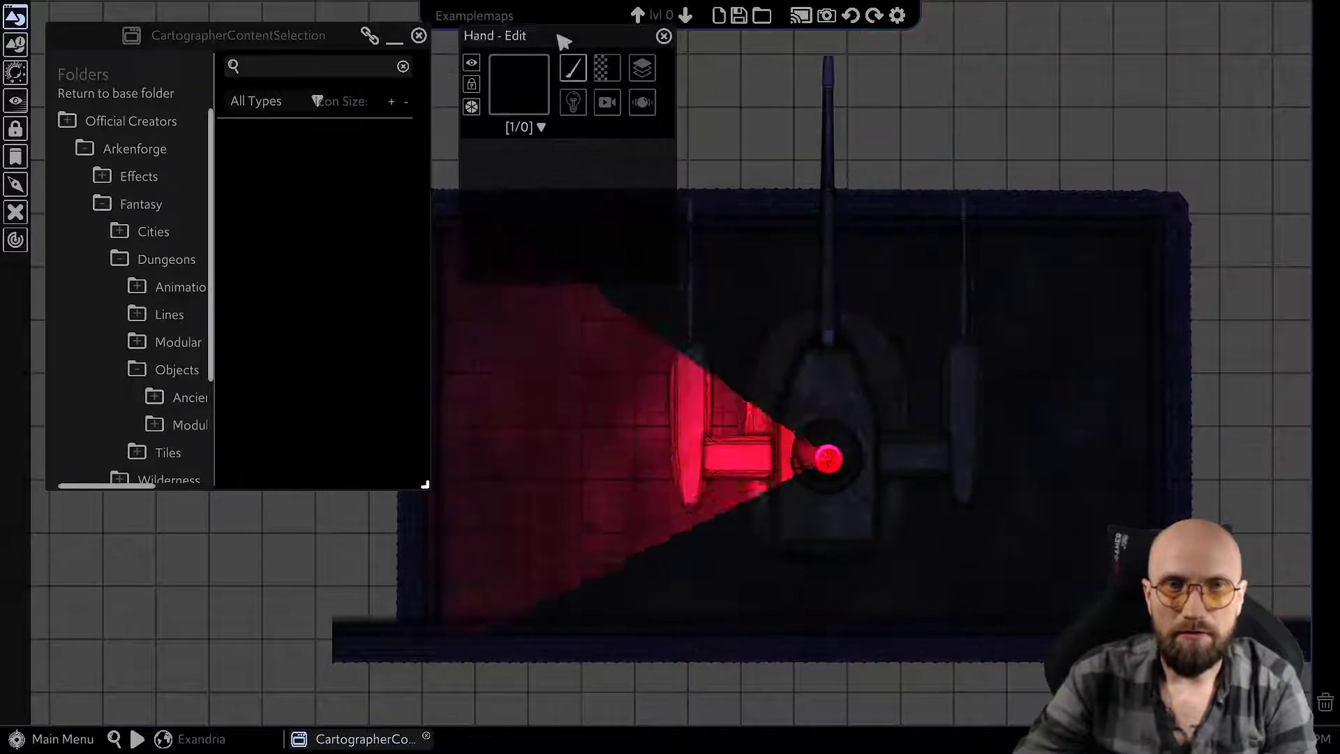
# - Draw a straight diagonal light barrier across the room's upper-right area using the Barrier build mode
pyautogui.click(574, 70)
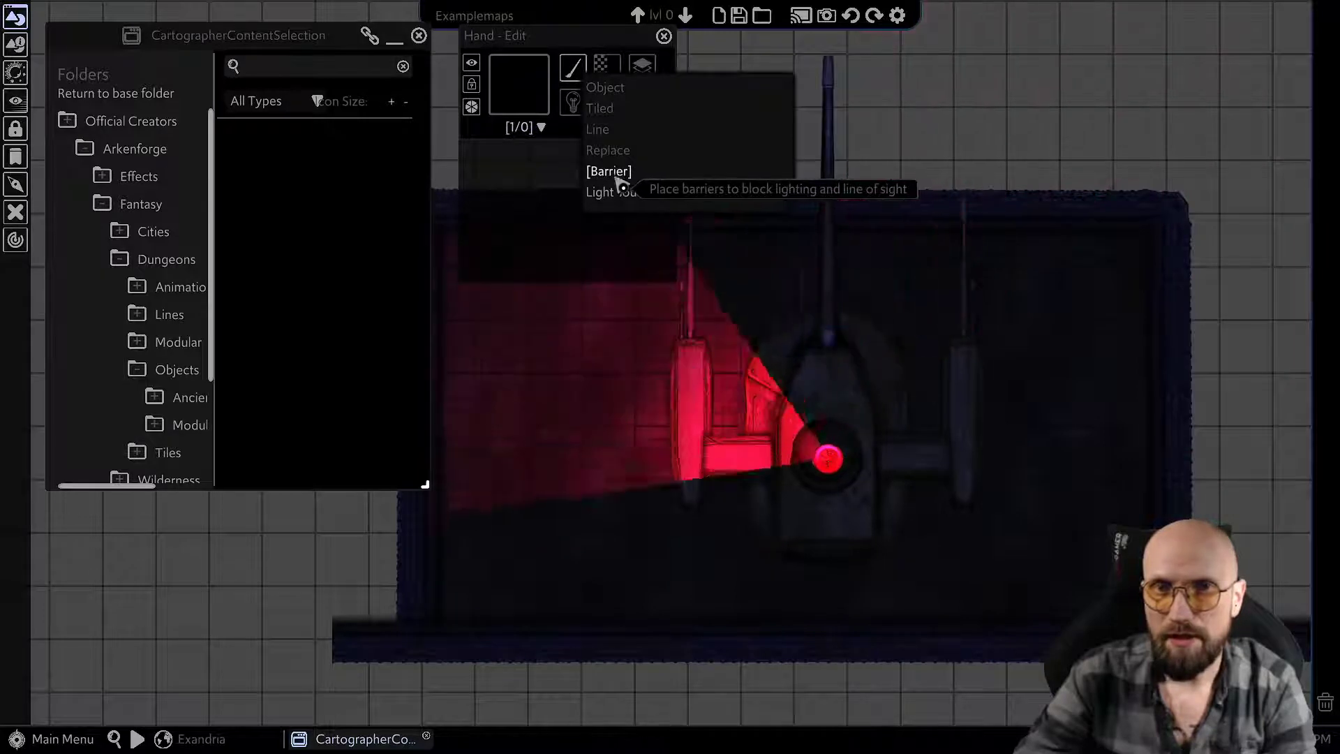
pyautogui.click(612, 173)
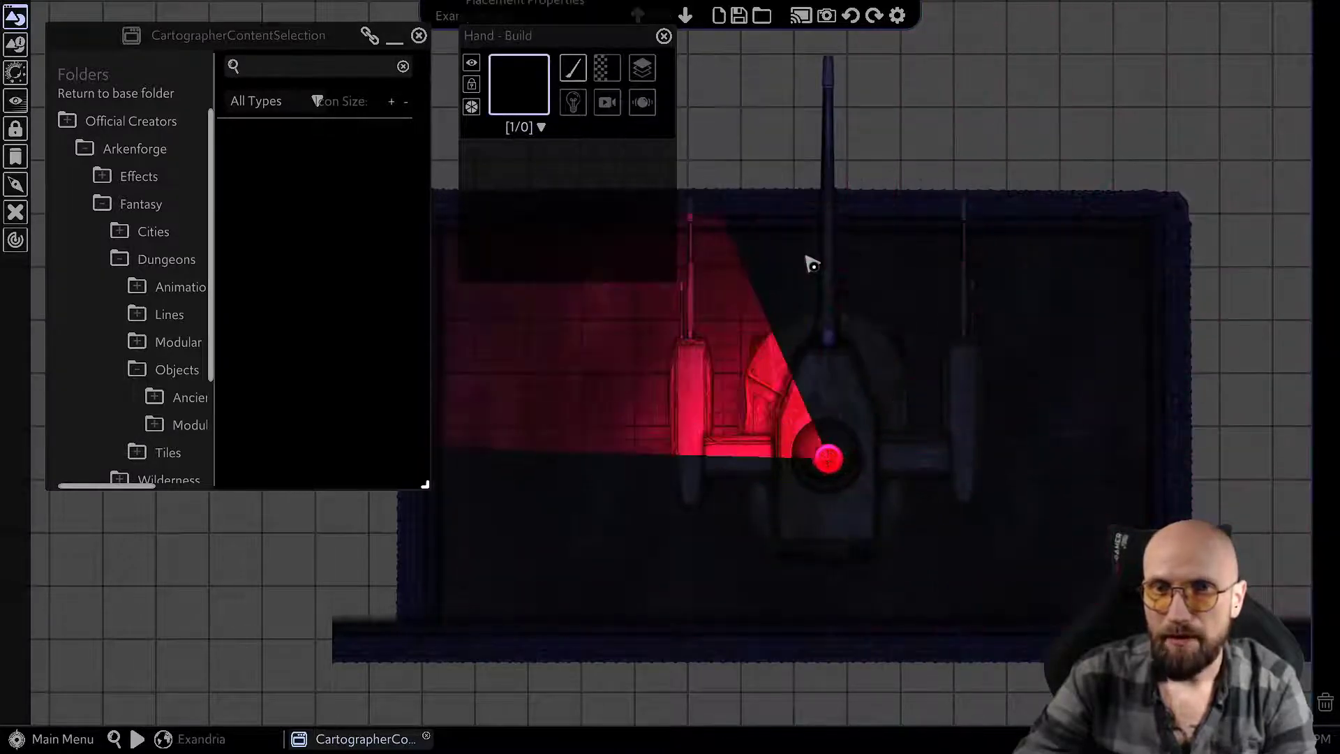
pyautogui.moveTo(861, 296); pyautogui.dragTo(969, 313, button='middle')
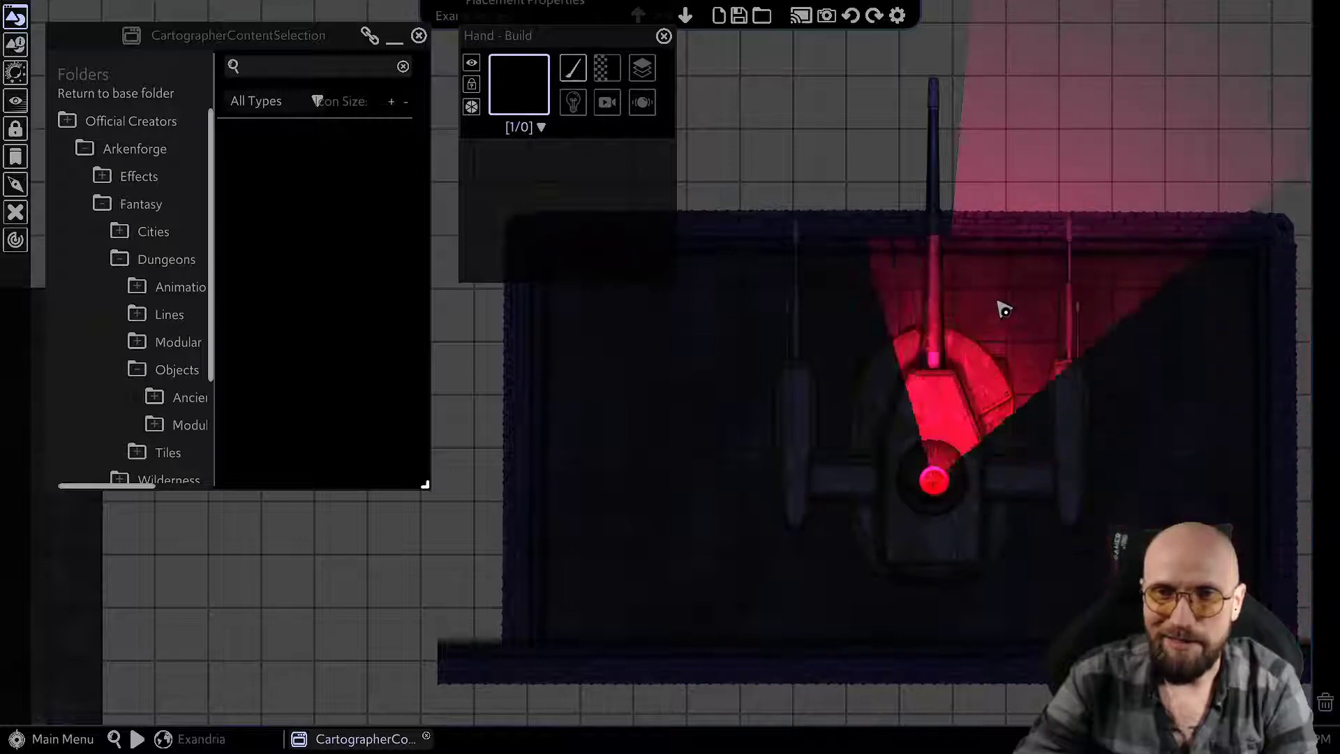
pyautogui.moveTo(993, 307); pyautogui.dragTo(994, 307)
pyautogui.moveTo(1076, 338); pyautogui.dragTo(1206, 403)
pyautogui.moveTo(1209, 355); pyautogui.dragTo(1079, 379, button='middle')
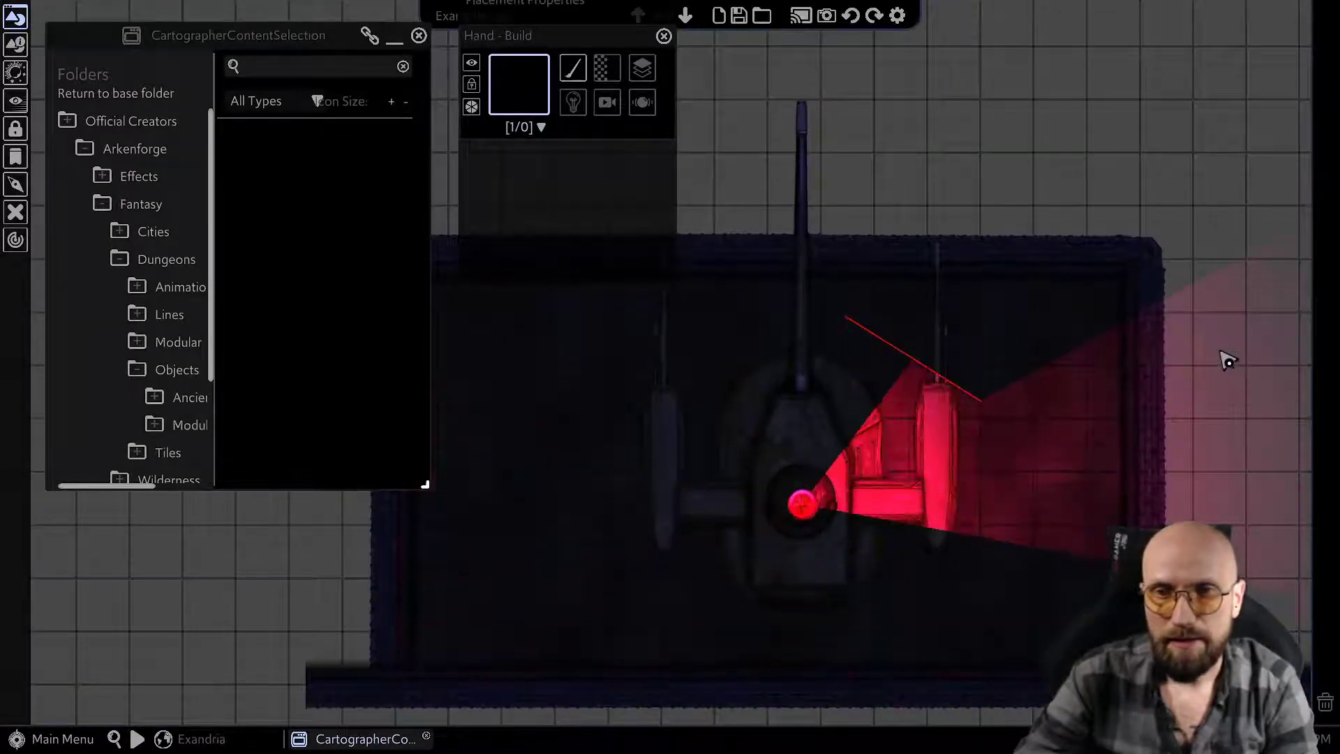
# - Draw a zigzag multi-segment barrier along the outside of the tank's right arm, below the diagonal barrier
pyautogui.moveTo(964, 399); pyautogui.dragTo(898, 468)
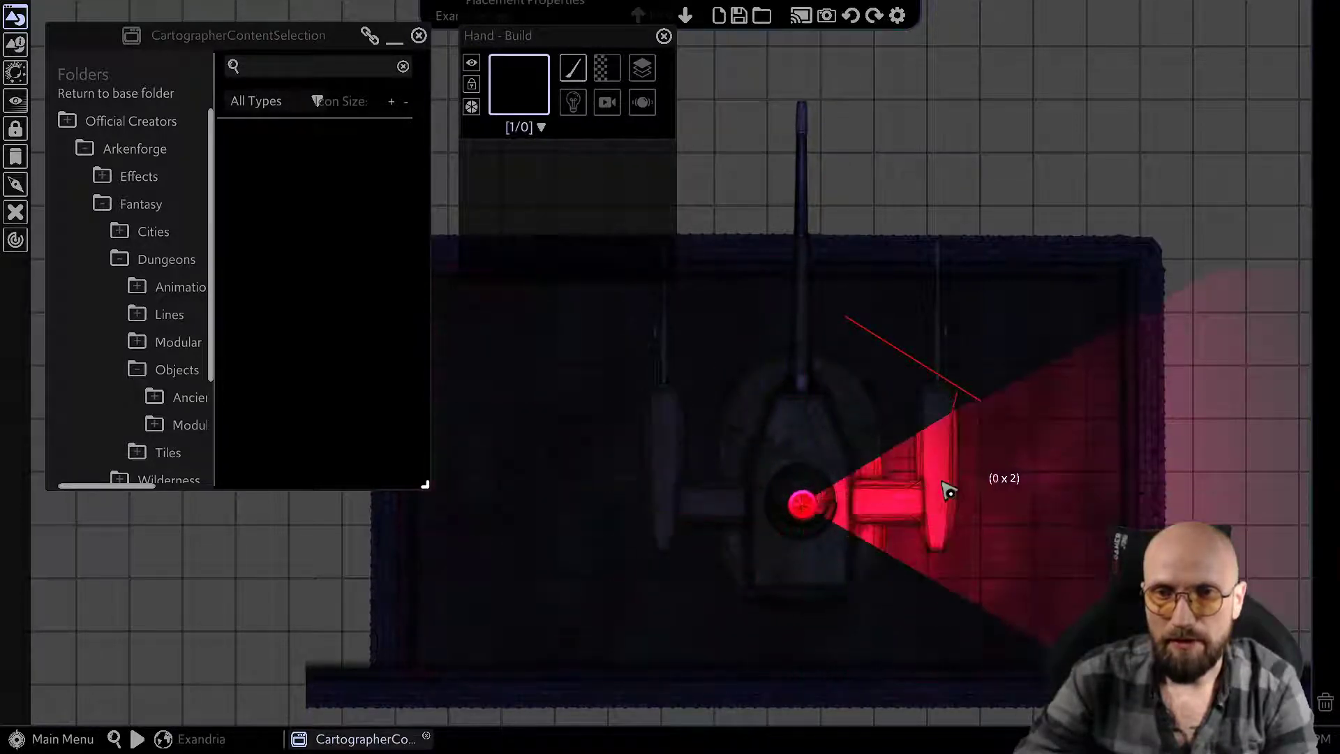
pyautogui.click(981, 467)
pyautogui.click(1022, 482)
pyautogui.click(991, 517)
pyautogui.click(937, 513)
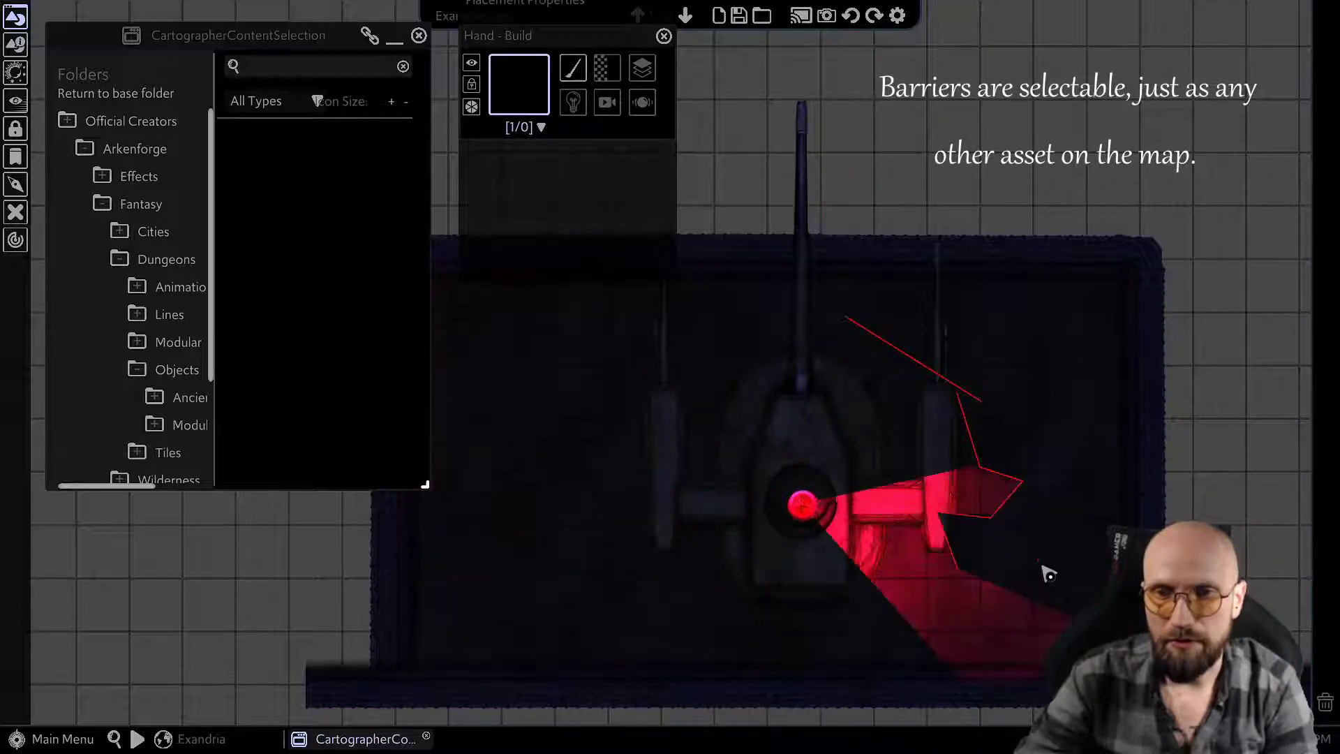
# - Draw another short, steep barrier crossing the diagonal one above the tank's right arm
pyautogui.scroll(-3, 1079, 481)
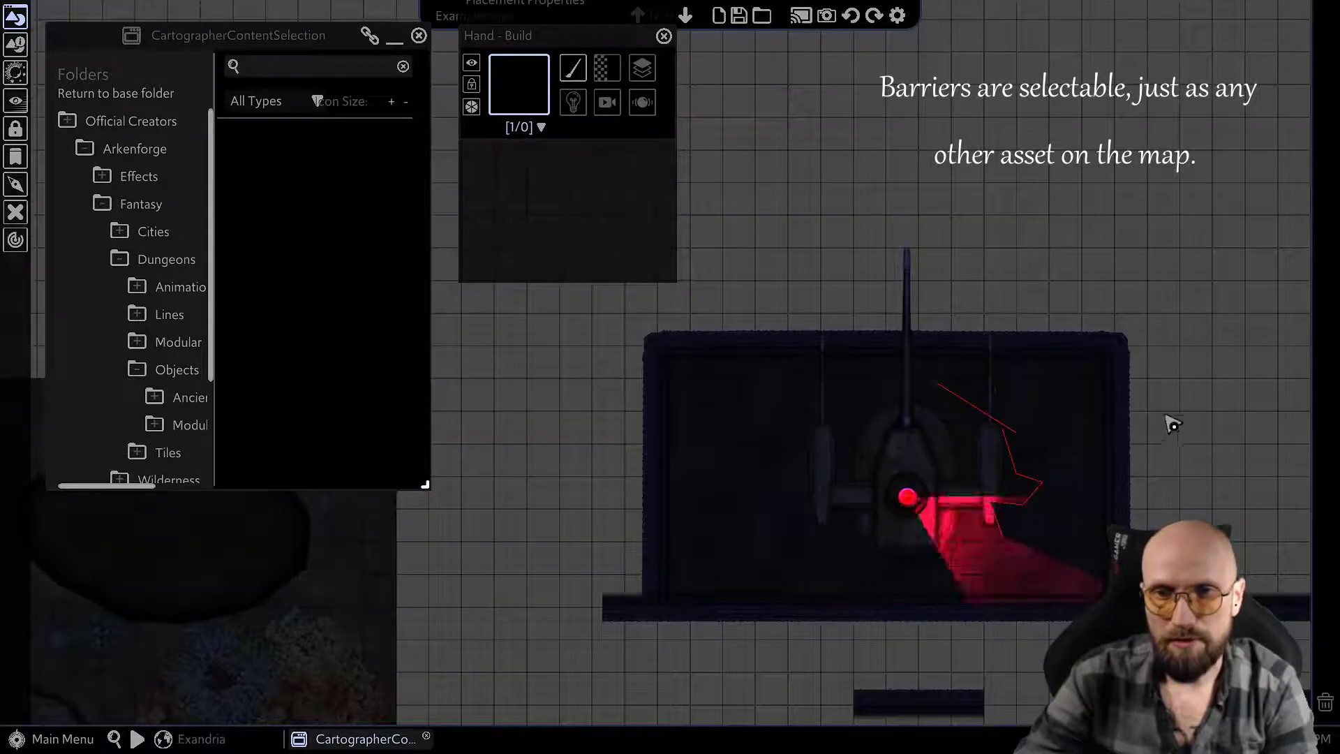
pyautogui.scroll(5, 1178, 405)
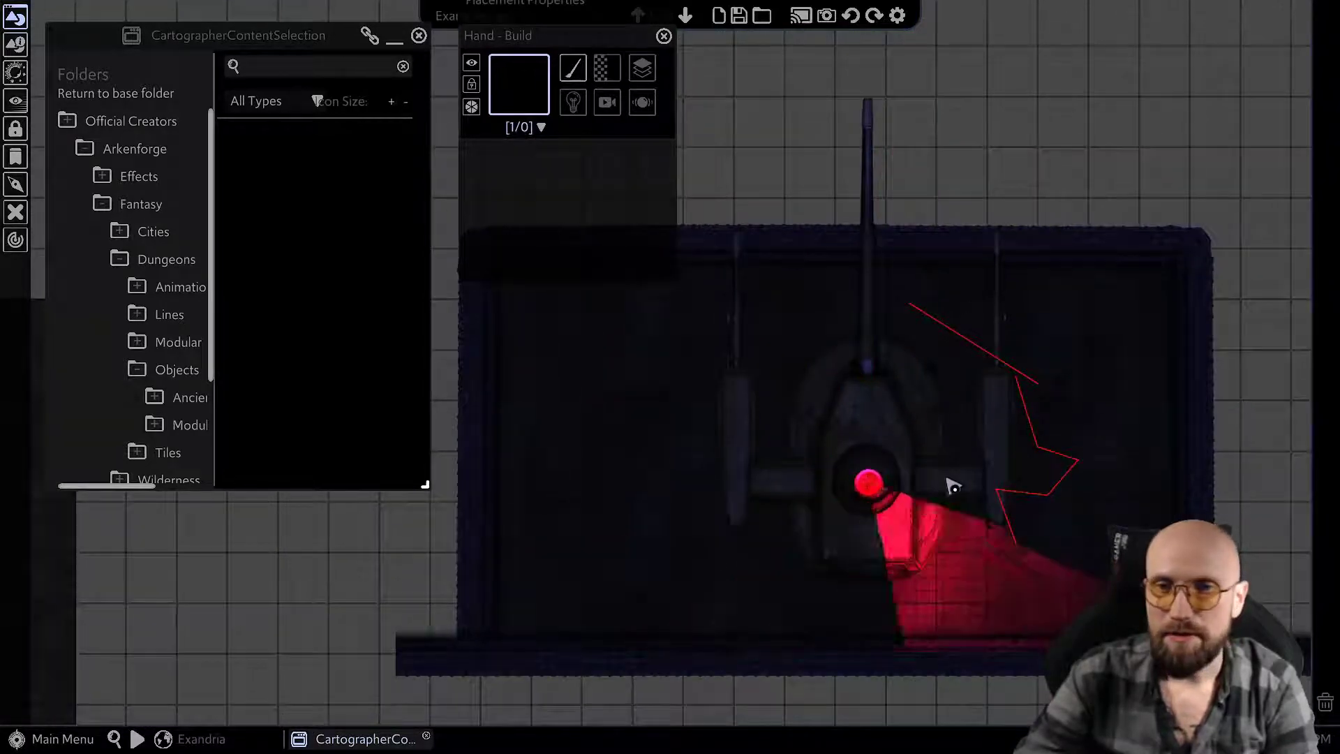
pyautogui.moveTo(988, 331)
pyautogui.mouseDown()
pyautogui.moveTo(1072, 495)
pyautogui.moveTo(992, 453)
pyautogui.moveTo(1014, 445)
pyautogui.mouseUp()
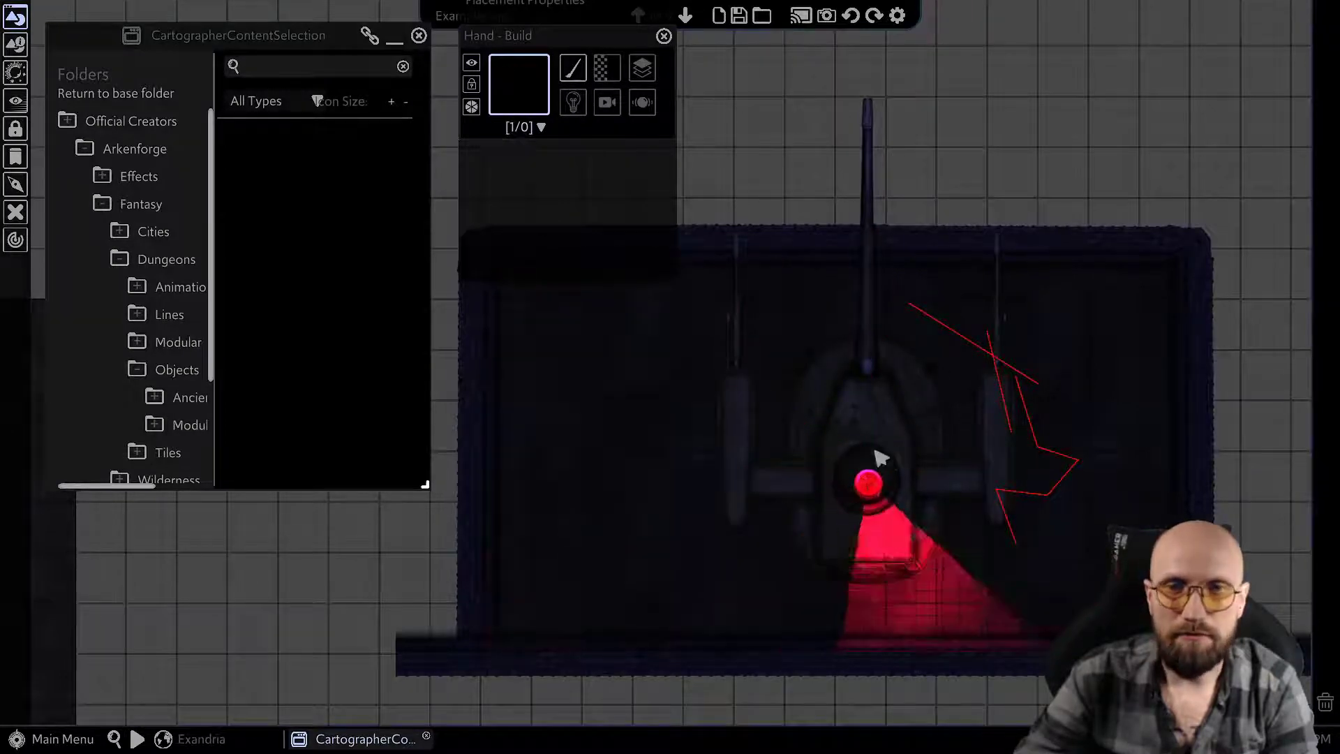
# - Browse the Fantasy Dungeons Objects assets and leave the Barrier build mode
pyautogui.scroll(-2, 873, 499)
pyautogui.moveTo(858, 398); pyautogui.dragTo(916, 450, button='middle')
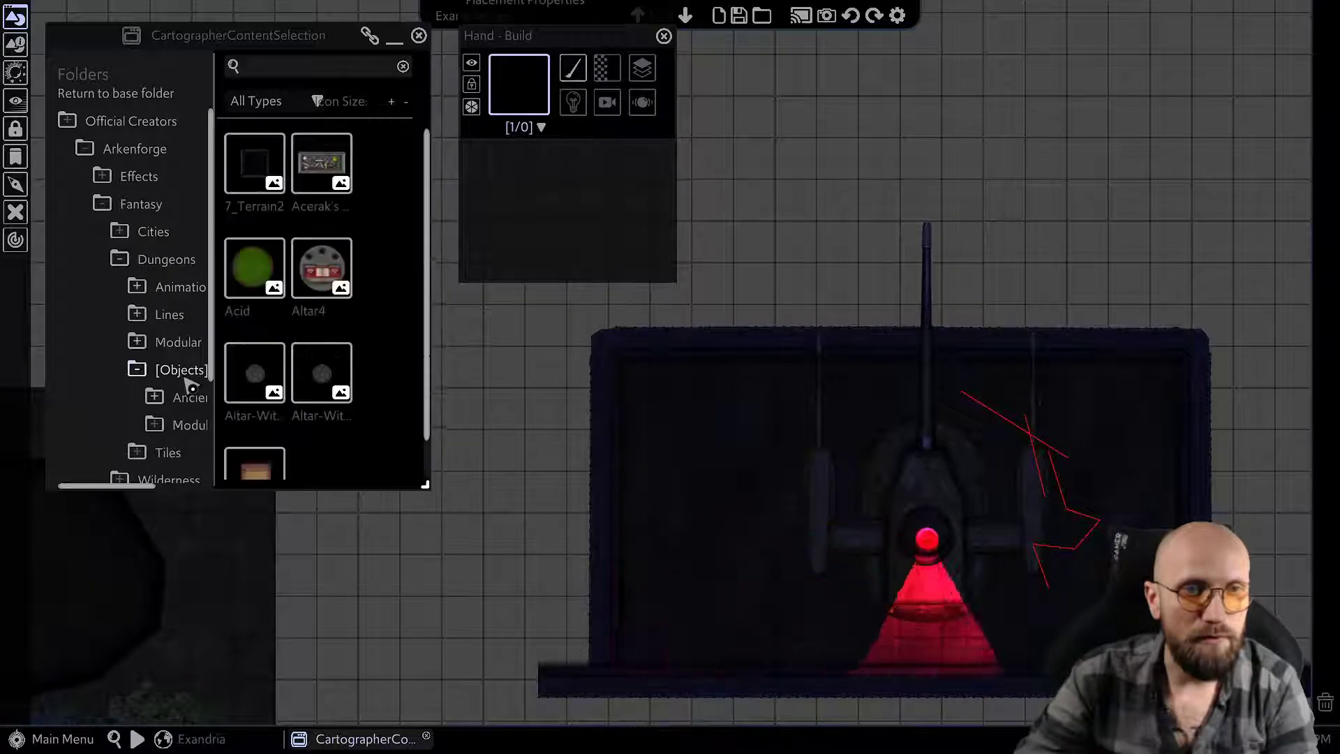
pyautogui.scroll(-4, 322, 386)
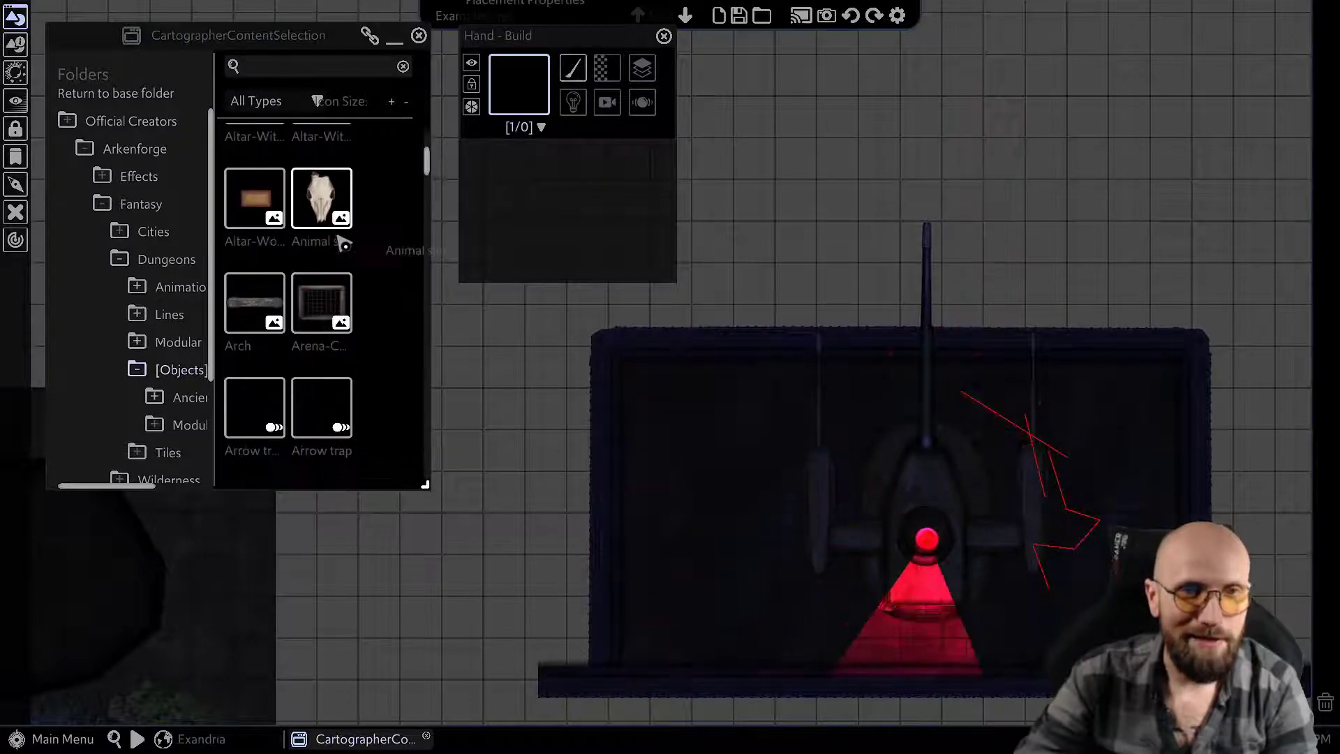
pyautogui.moveTo(825, 362); pyautogui.dragTo(890, 391, button='middle')
pyautogui.rightClick(895, 392)
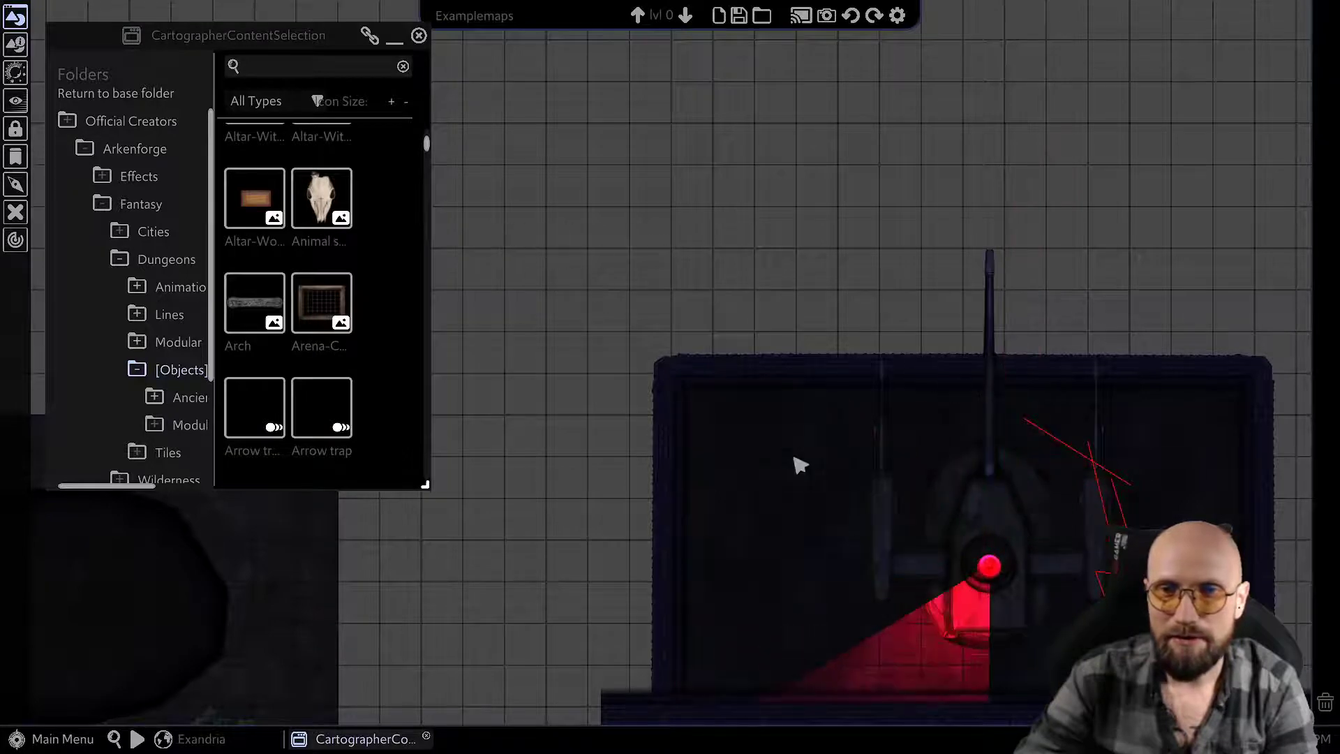
# - Place an Animal skull from the Dungeons Objects inside the room, near its upper wall and above the tank's left arm
pyautogui.moveTo(793, 458); pyautogui.dragTo(702, 152, button='middle')
pyautogui.moveTo(1131, 523)
pyautogui.mouseDown(button='middle')
pyautogui.moveTo(910, 464)
pyautogui.moveTo(993, 478)
pyautogui.mouseUp(button='middle')
pyautogui.moveTo(765, 428); pyautogui.dragTo(788, 455, button='middle')
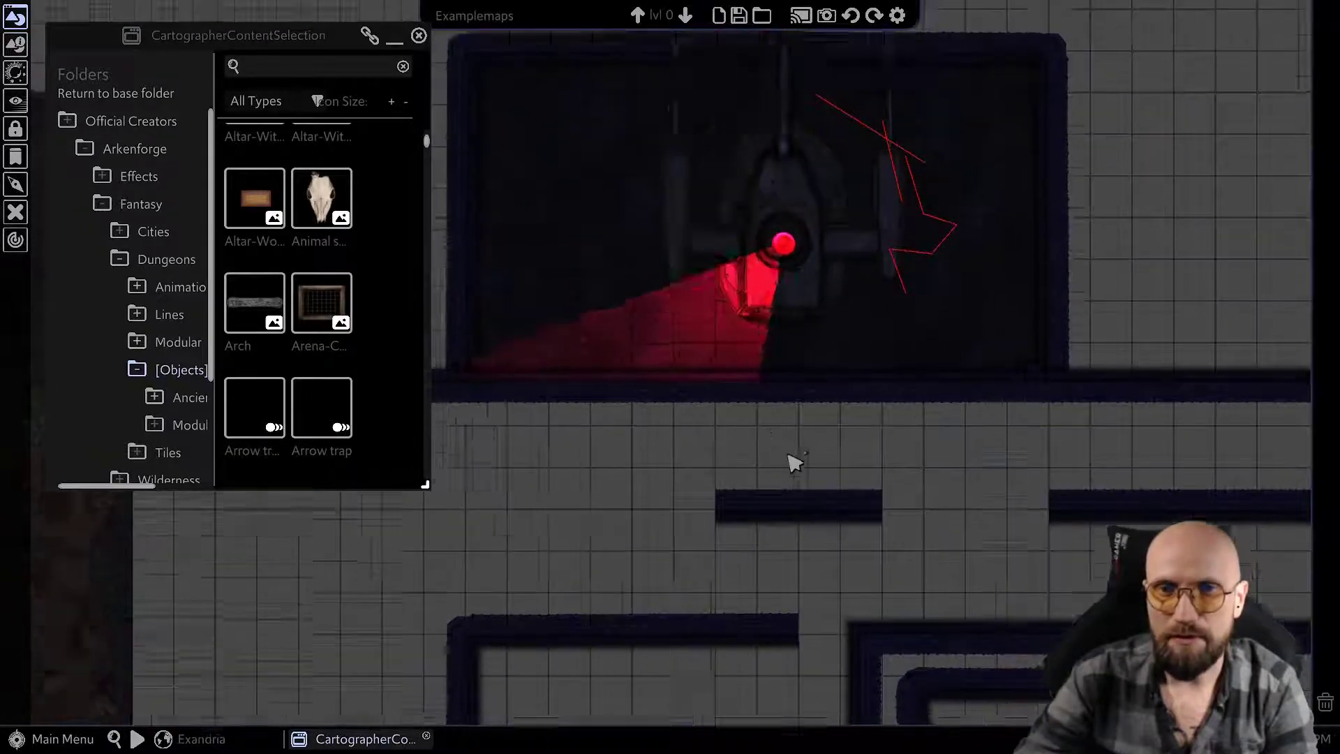
pyautogui.moveTo(795, 460); pyautogui.dragTo(840, 537, button='right')
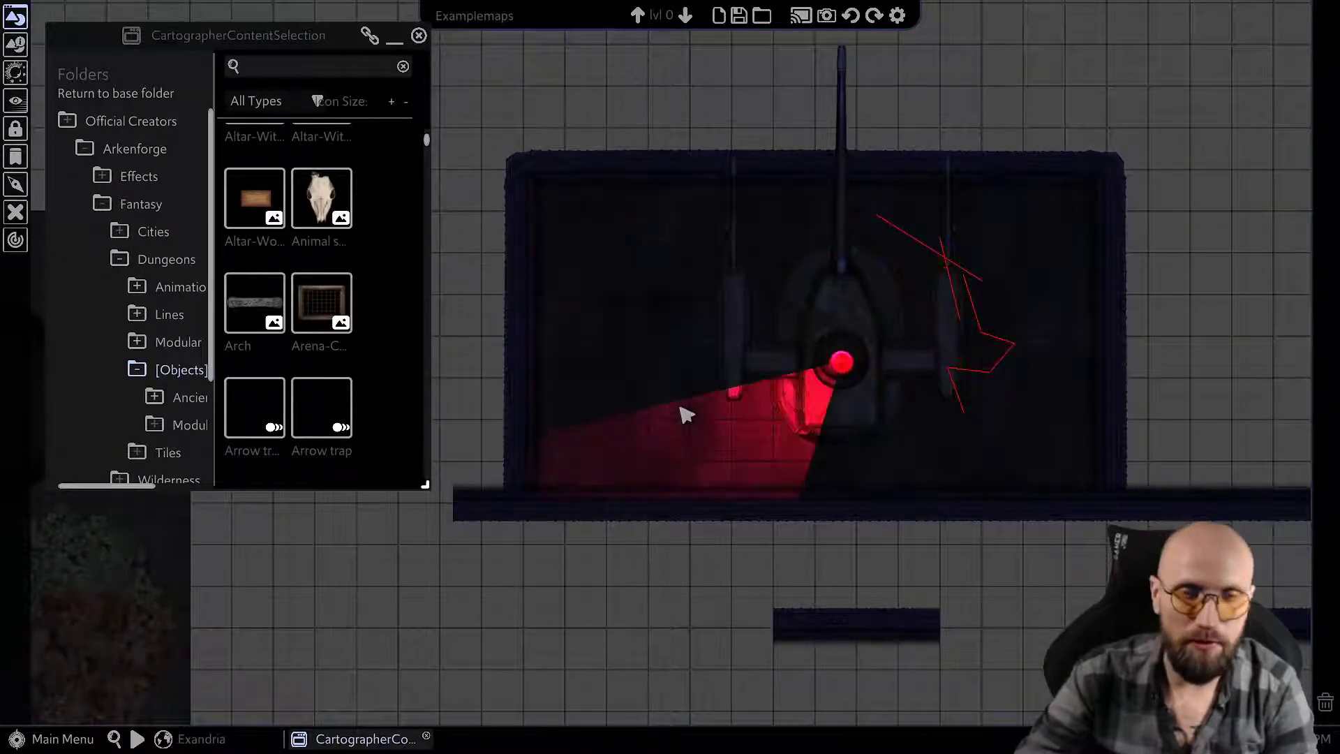
pyautogui.scroll(2, 841, 370)
pyautogui.moveTo(661, 152); pyautogui.dragTo(682, 350, button='middle')
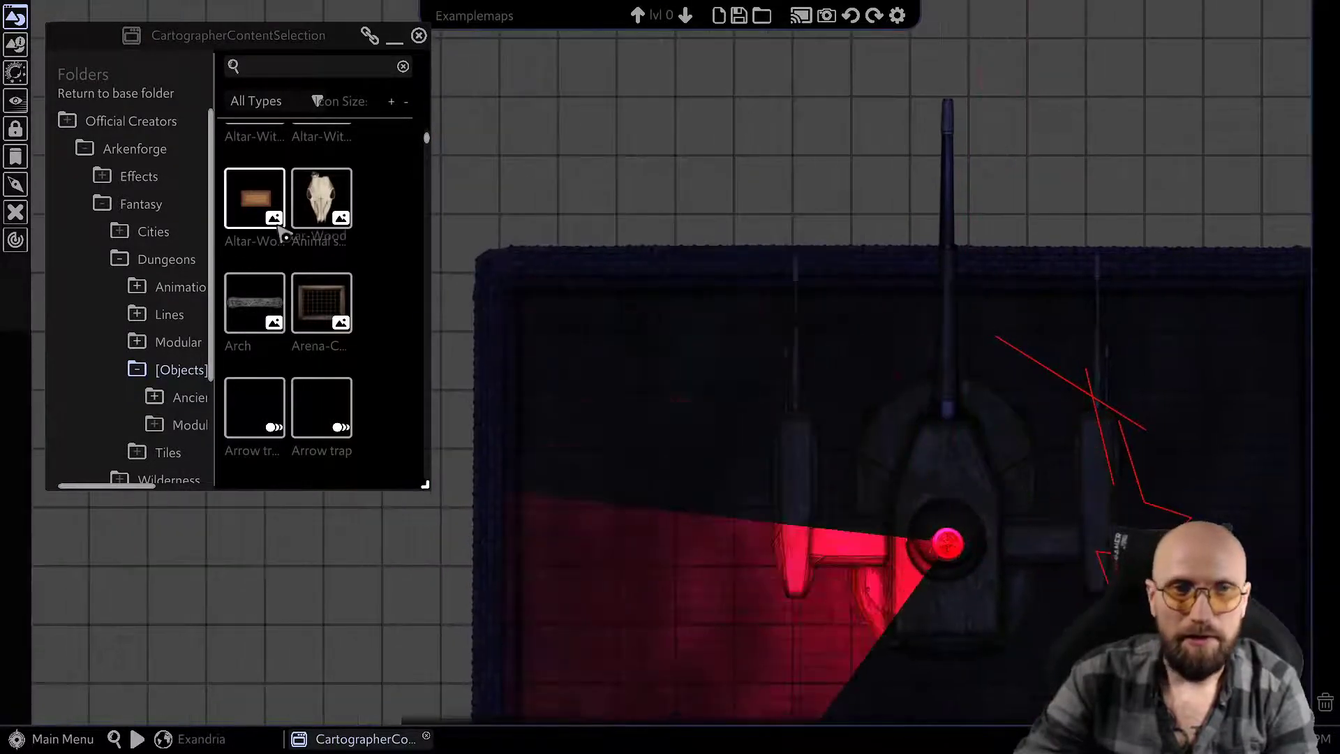
pyautogui.click(349, 215)
pyautogui.click(756, 315)
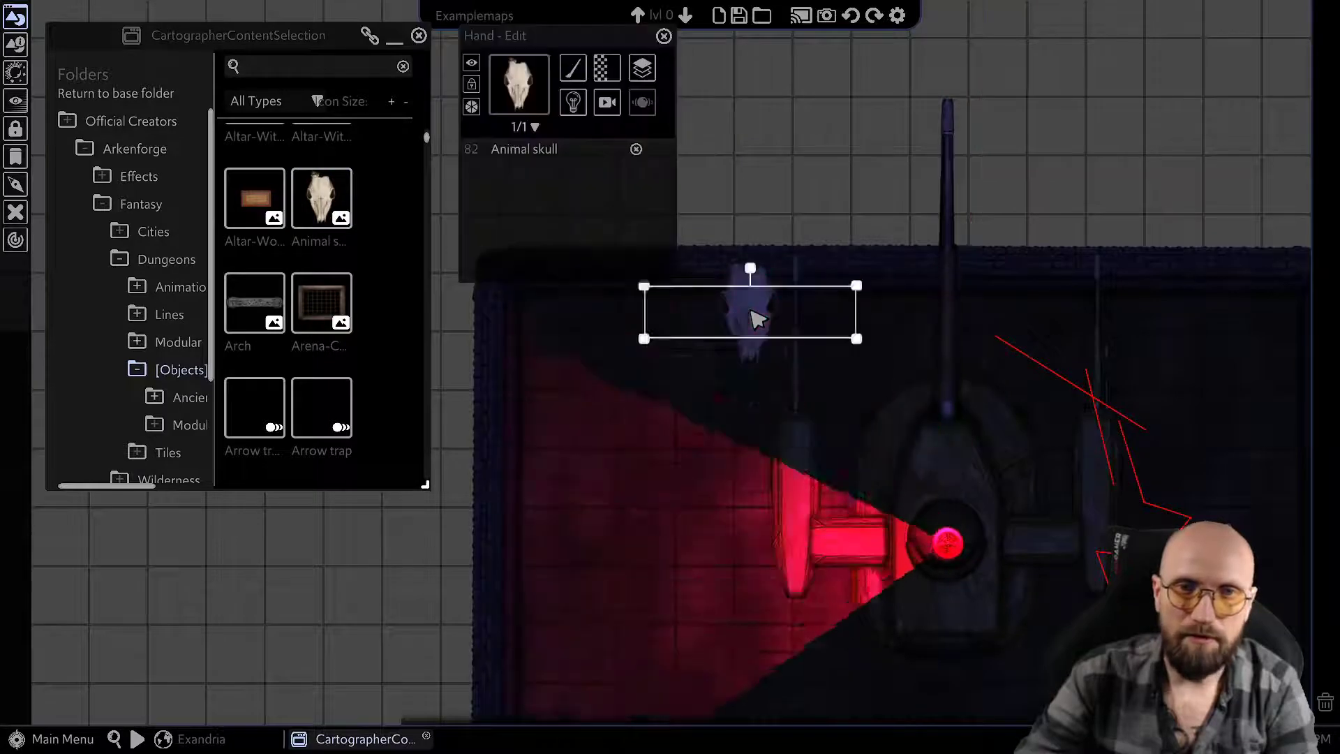
# - Turn on the light of the animal skull
pyautogui.click(582, 107)
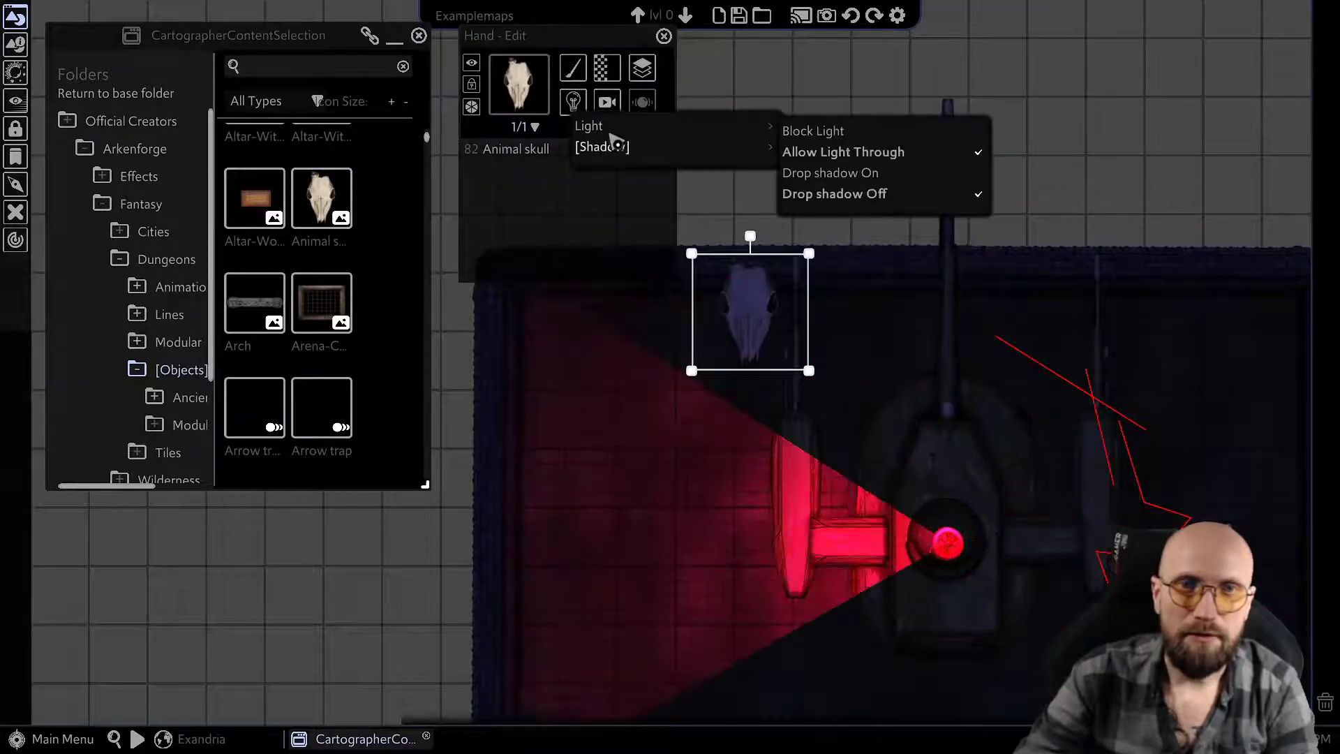
pyautogui.moveTo(593, 127)
pyautogui.click(814, 115)
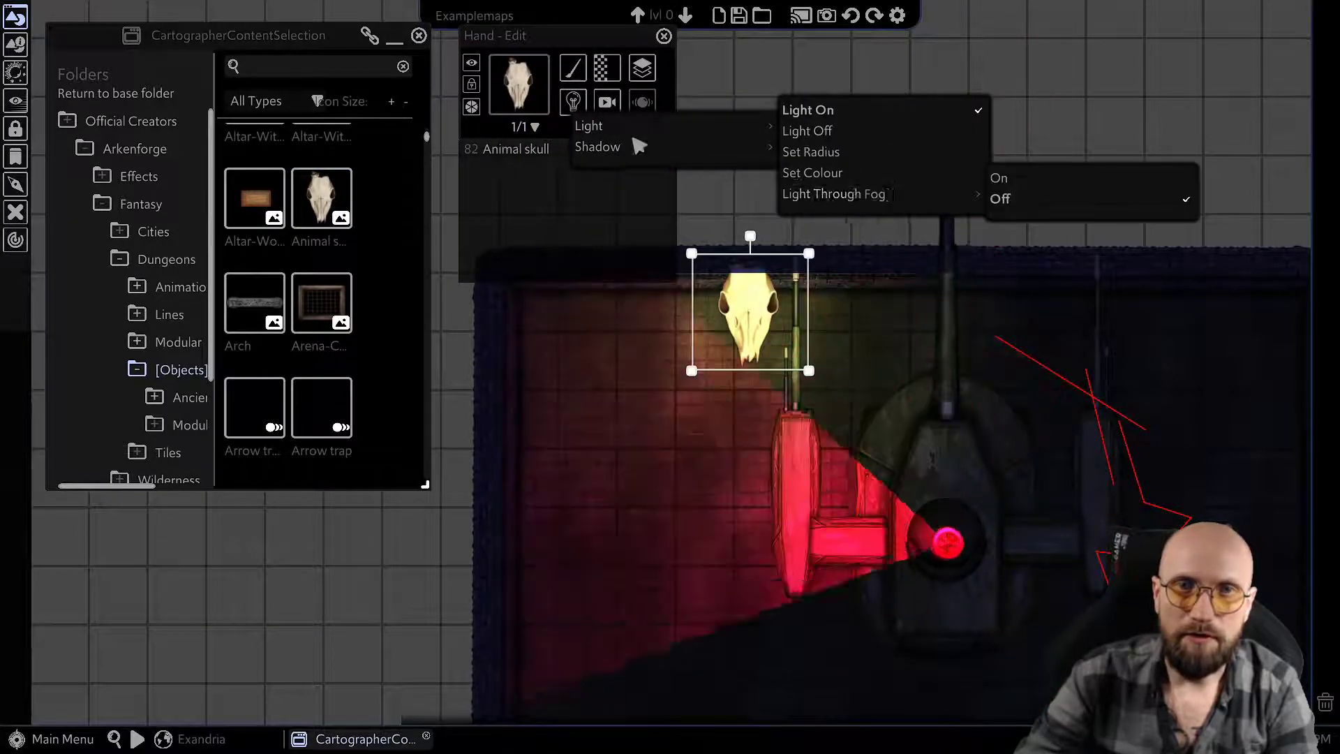
# - Turn on the lighting flicker effect for the animal skull and deselect it
pyautogui.click(604, 106)
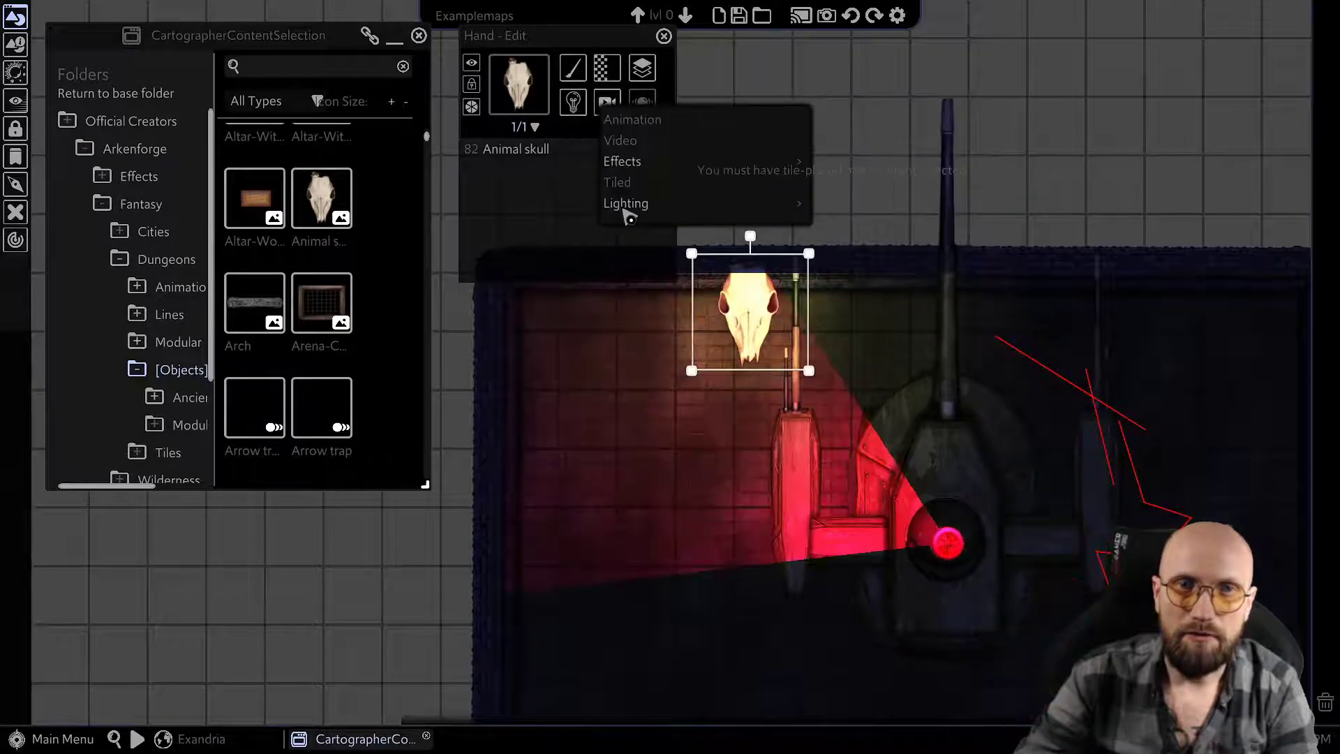
pyautogui.moveTo(660, 206)
pyautogui.moveTo(853, 193)
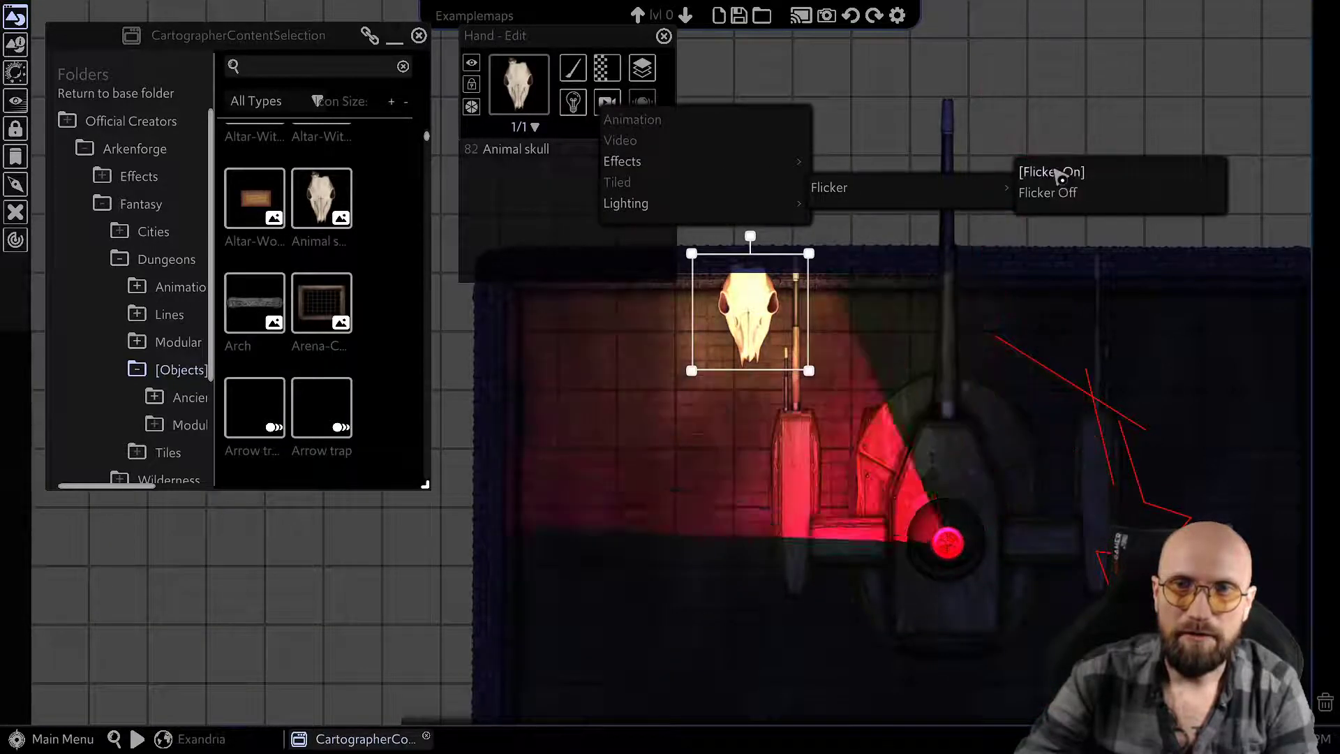
pyautogui.click(901, 259)
pyautogui.scroll(5, 794, 251)
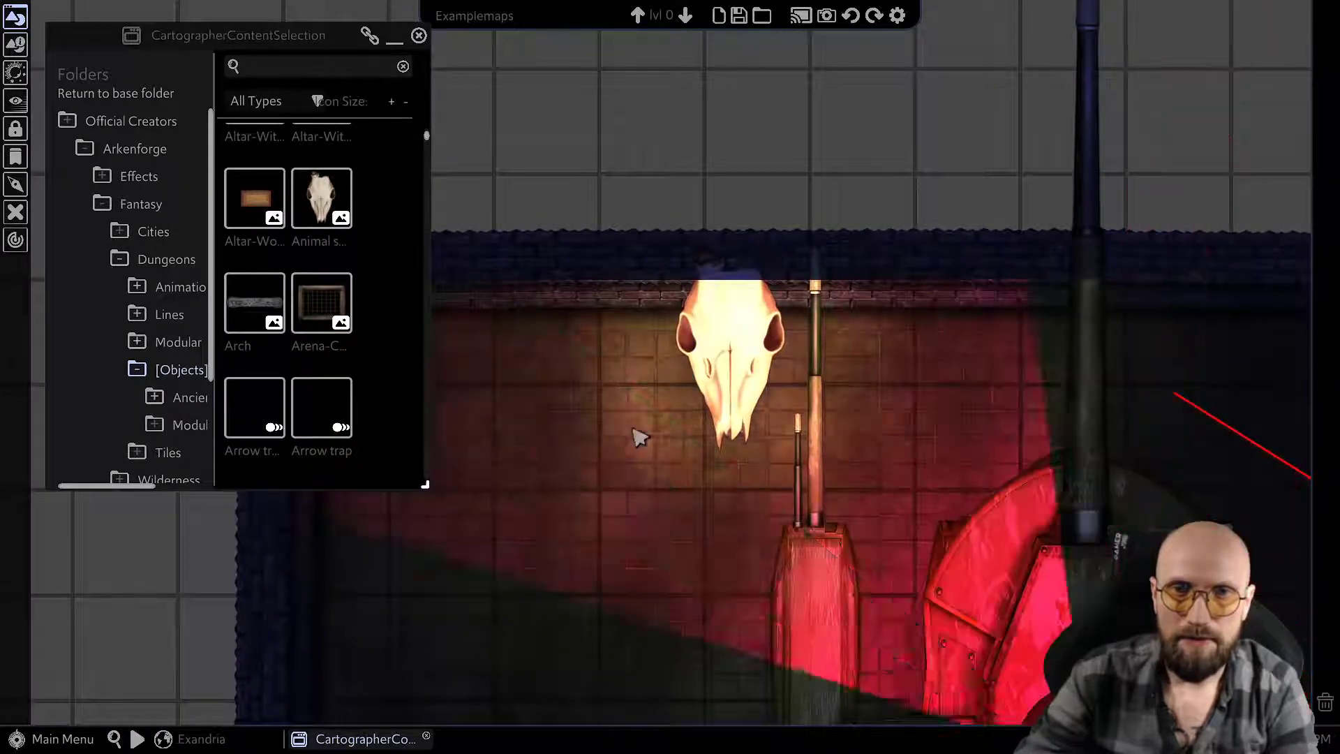
# - Turn off the animal skull's lighting flicker effect
pyautogui.click(738, 360)
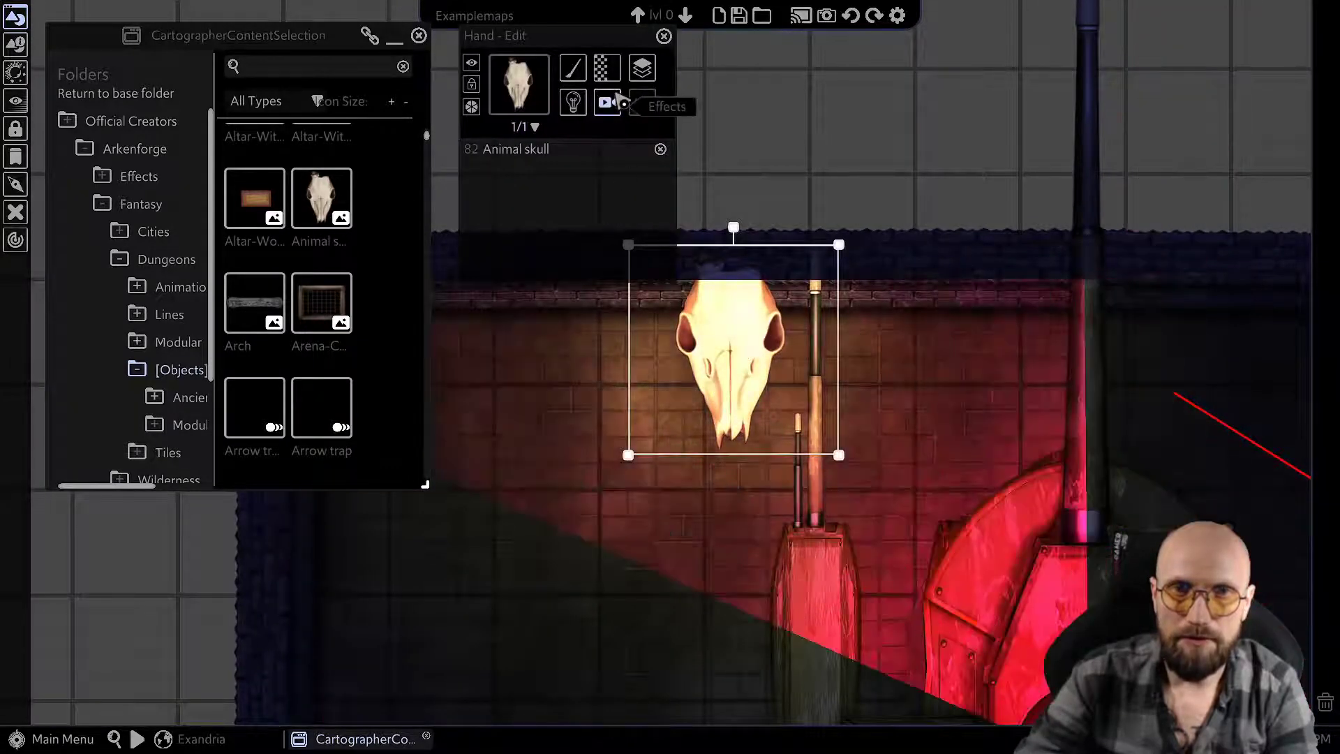
pyautogui.click(642, 102)
pyautogui.moveTo(689, 165)
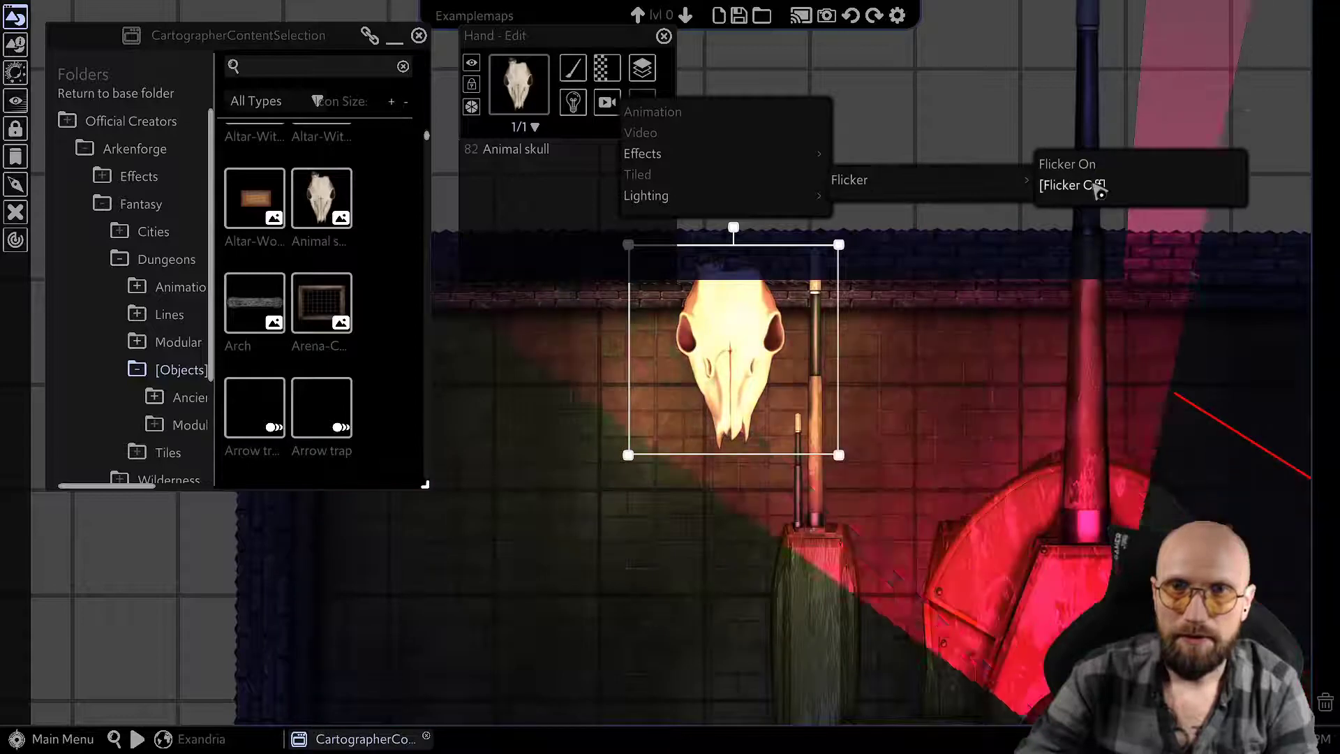
pyautogui.click(835, 129)
pyautogui.scroll(-5, 762, 408)
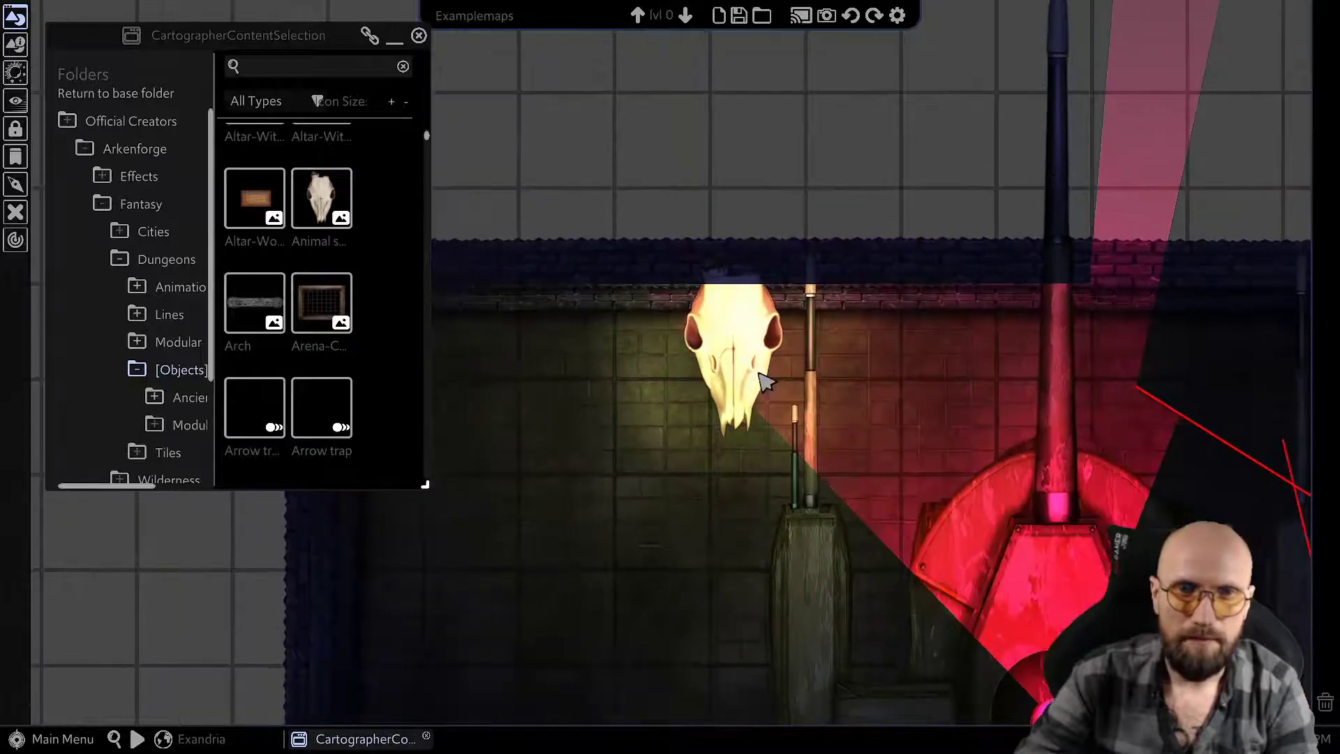
pyautogui.scroll(-2, 763, 408)
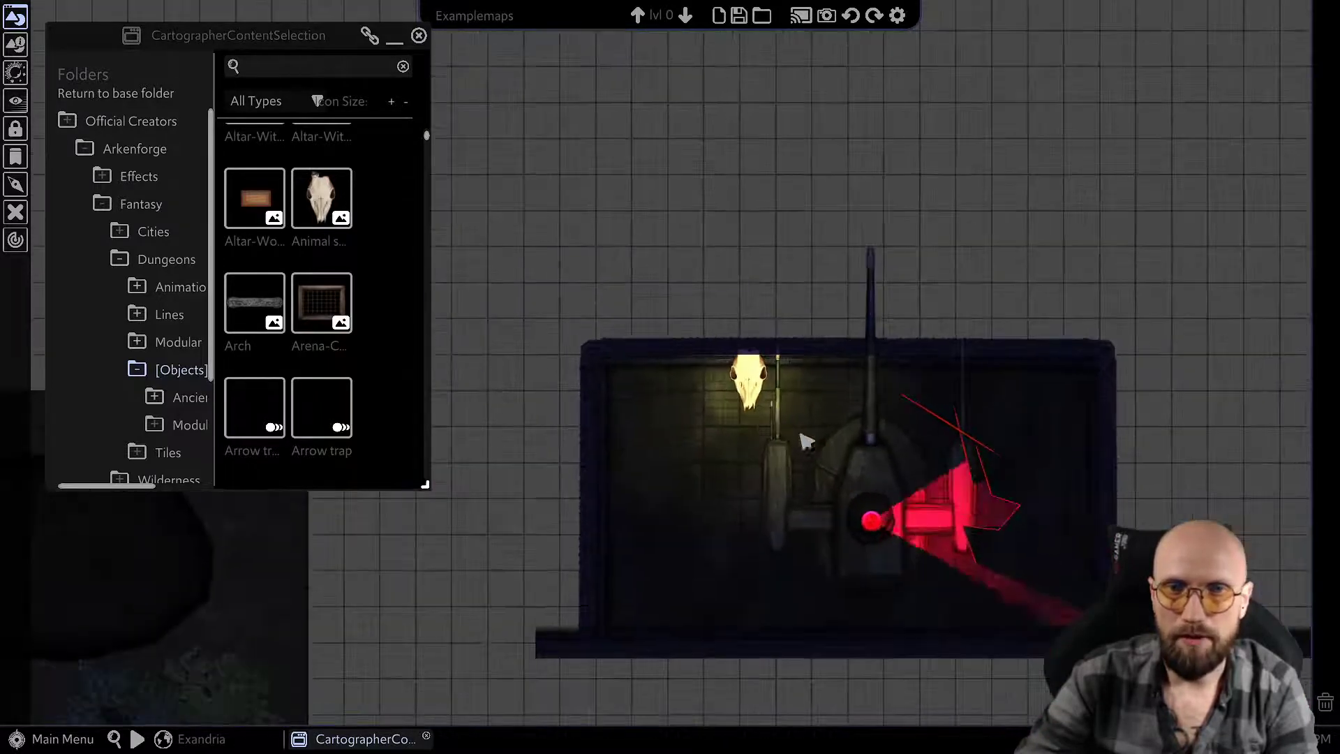
# - Turn off the light of the red gas cylinder at the tank's centre
pyautogui.click(872, 525)
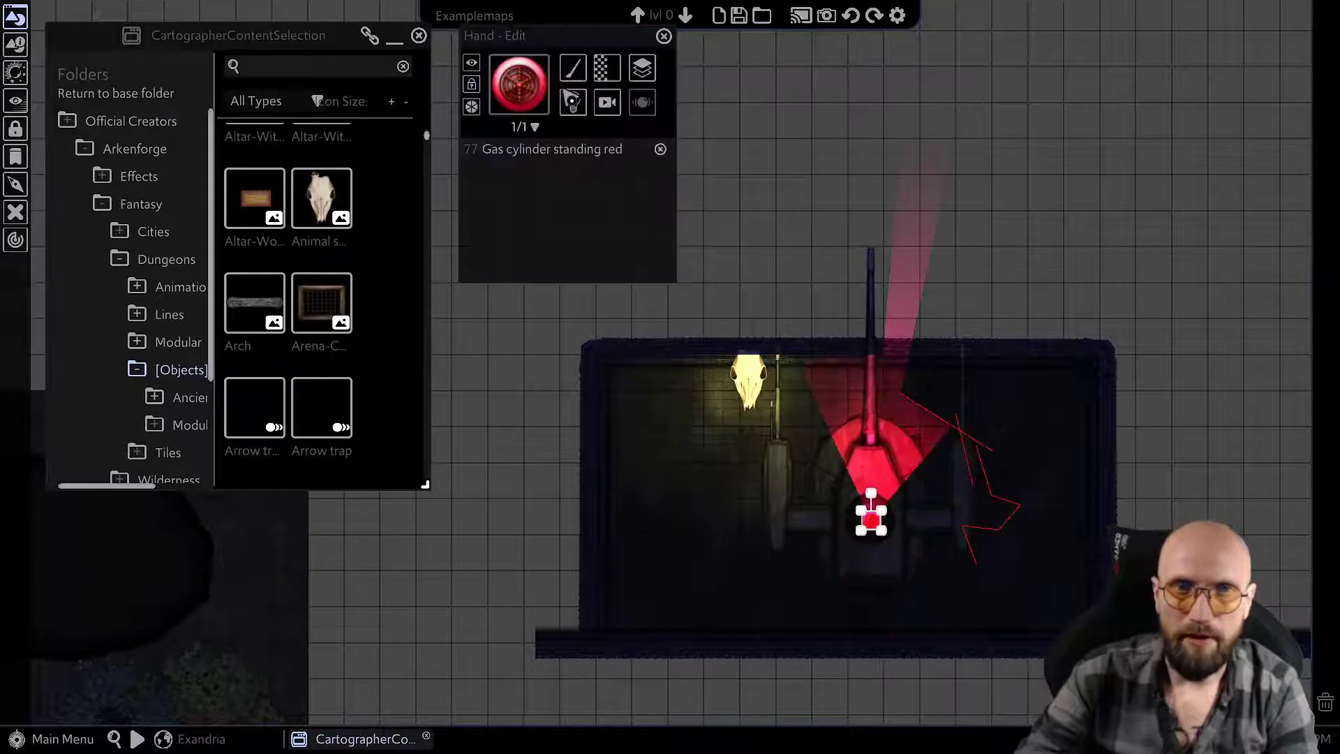
pyautogui.click(572, 102)
pyautogui.moveTo(709, 110)
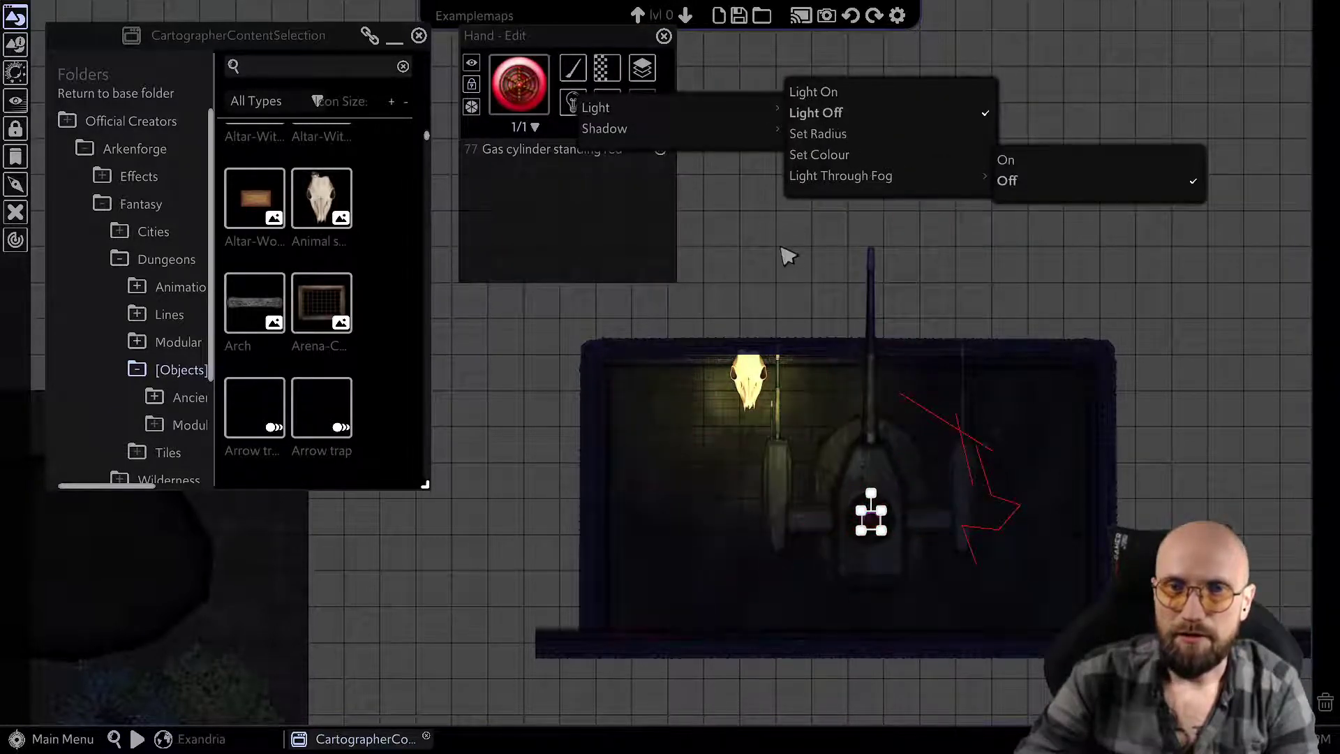
# - Set the animal skull's light radius to 6
pyautogui.scroll(5, 721, 383)
pyautogui.click(796, 403)
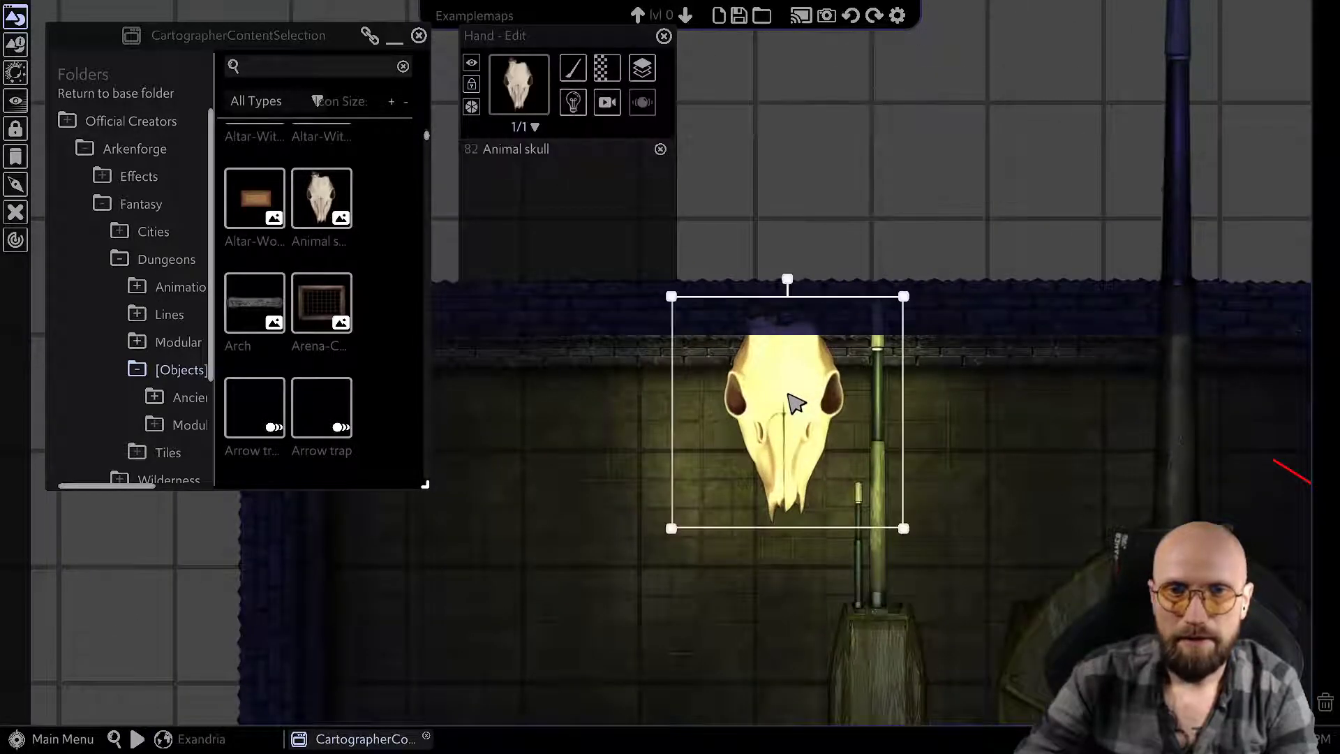
pyautogui.click(574, 102)
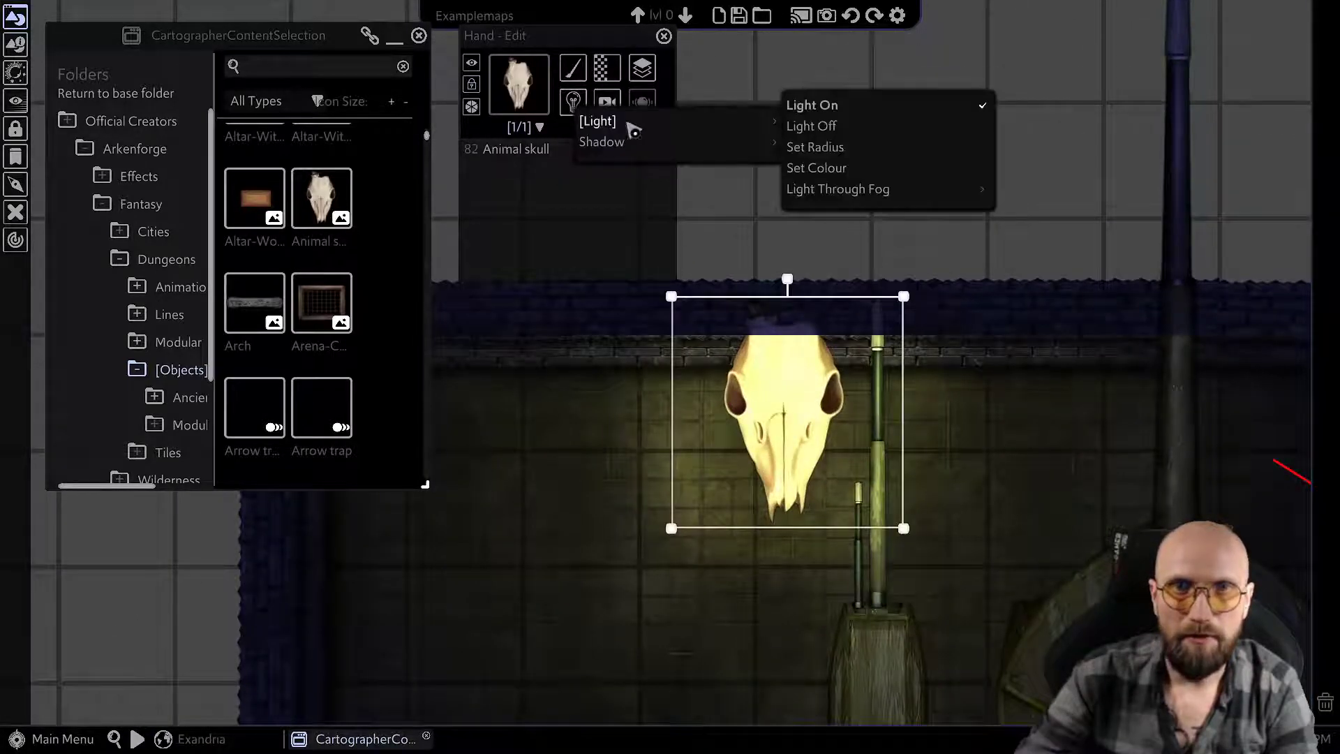
pyautogui.click(820, 147)
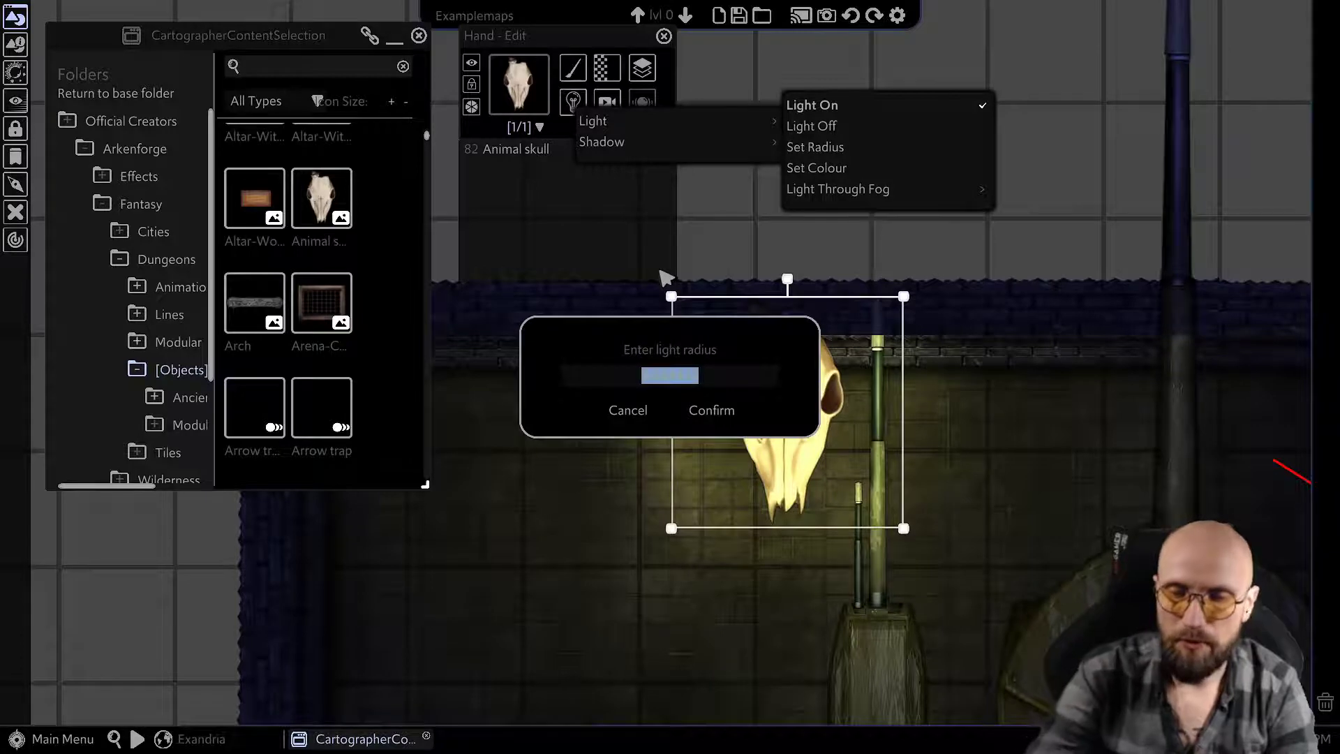
pyautogui.write('6')
pyautogui.click(746, 425)
pyautogui.scroll(-4, 727, 514)
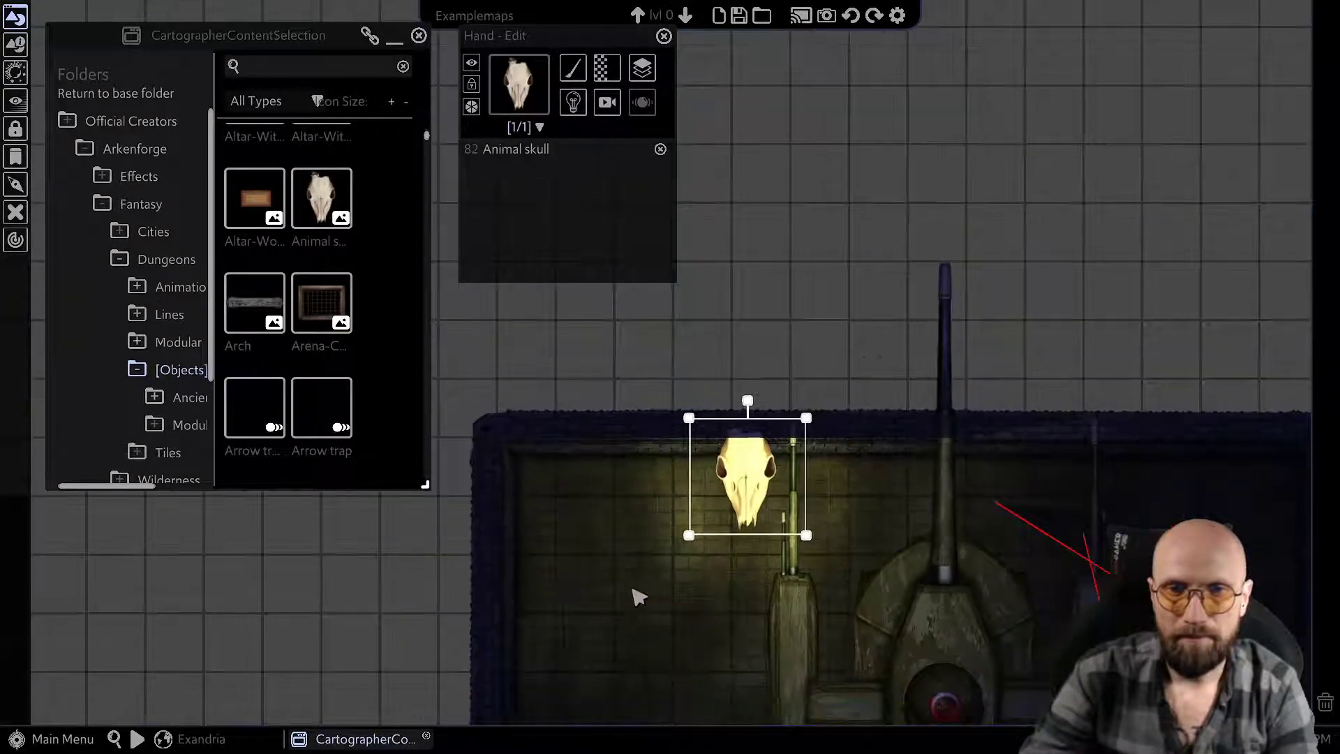
# - Move the animal skull down onto the open floor beside the tank's left arm and deselect it
pyautogui.moveTo(639, 597); pyautogui.dragTo(791, 353, button='right')
pyautogui.moveTo(942, 258); pyautogui.dragTo(890, 413)
pyautogui.click(607, 516)
pyautogui.scroll(-2, 683, 509)
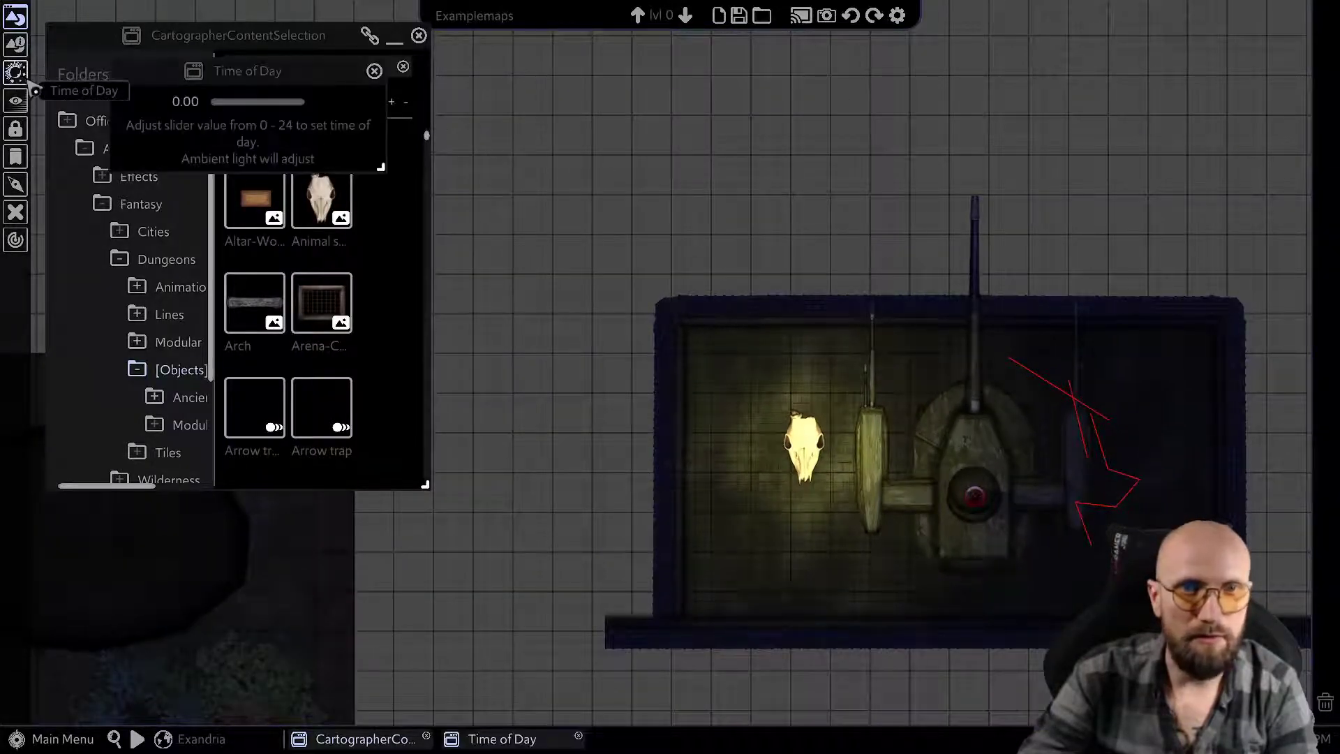
# - Examine how the skull's light falls across the room, the tank and the barriers
pyautogui.scroll(4, 719, 297)
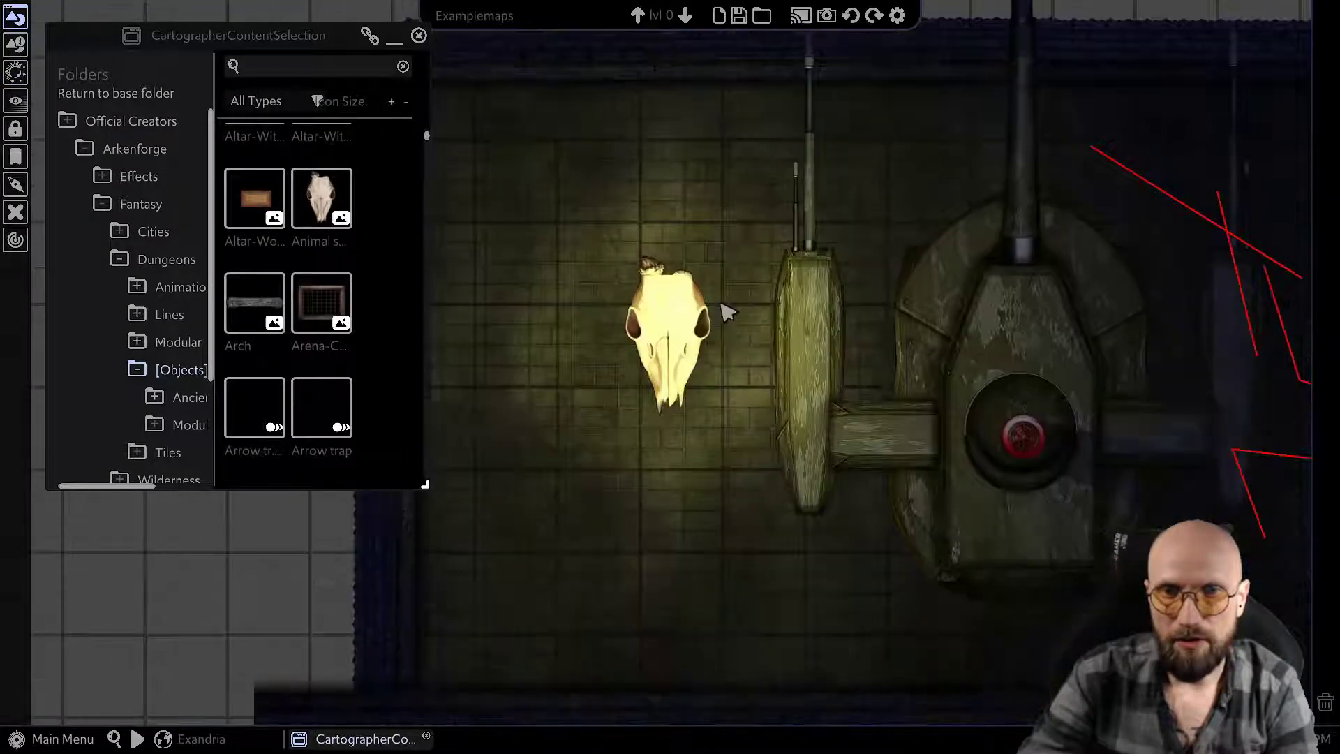
pyautogui.moveTo(678, 356); pyautogui.dragTo(636, 309, button='middle')
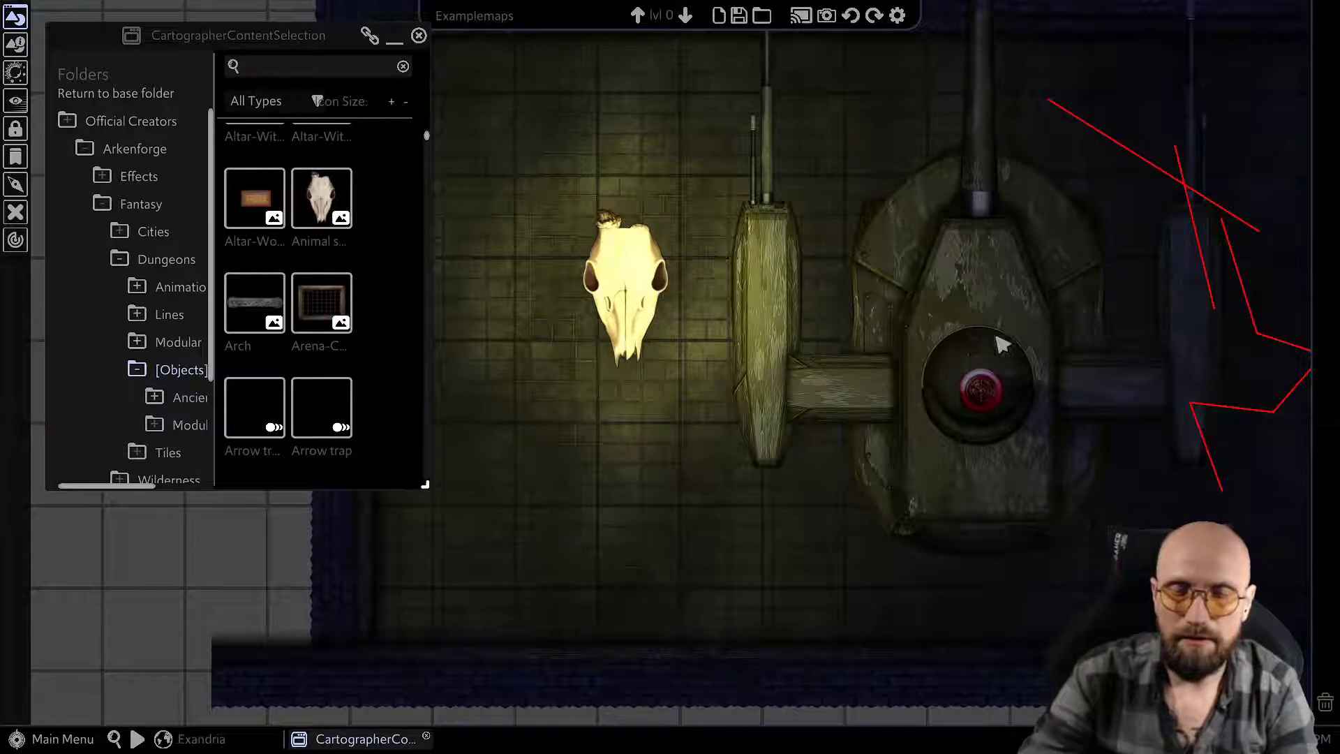
pyautogui.moveTo(942, 343); pyautogui.dragTo(790, 265, button='middle')
pyautogui.scroll(-2, 670, 250)
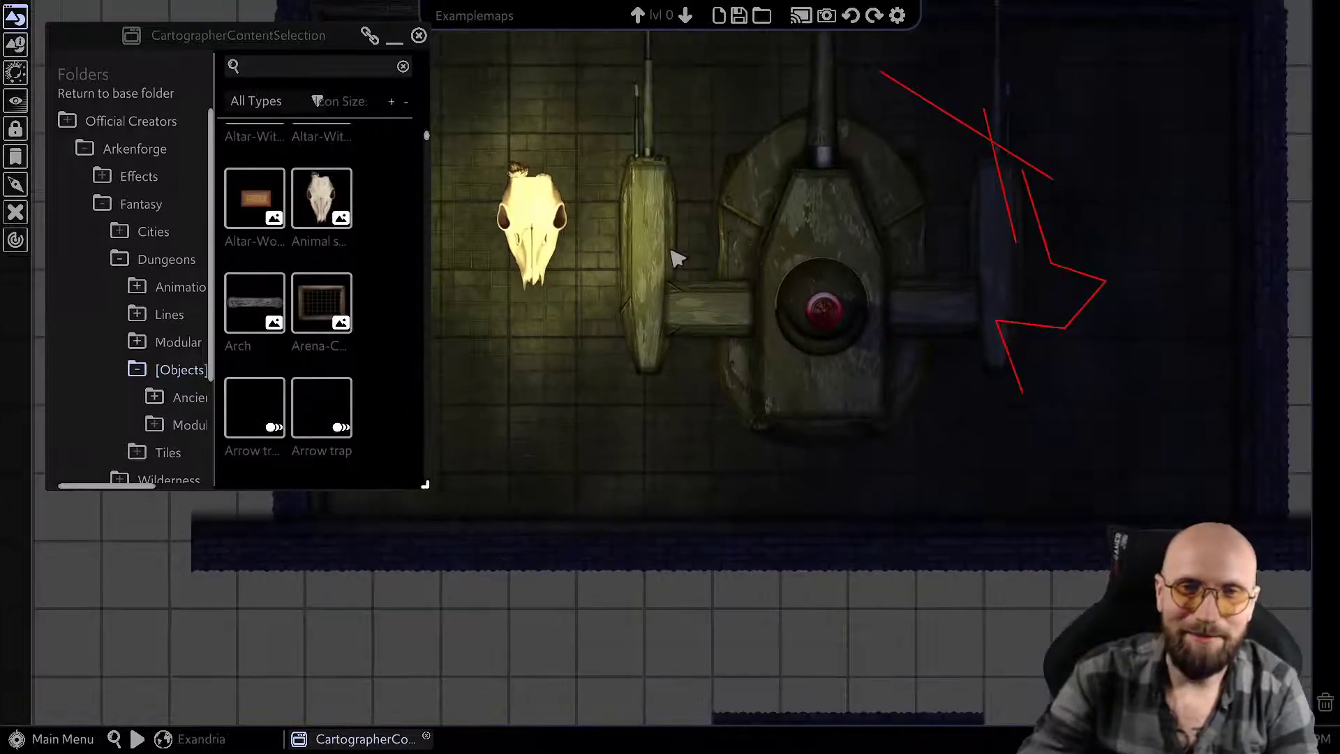
pyautogui.moveTo(655, 324); pyautogui.dragTo(890, 274, button='right')
pyautogui.scroll(-2, 793, 313)
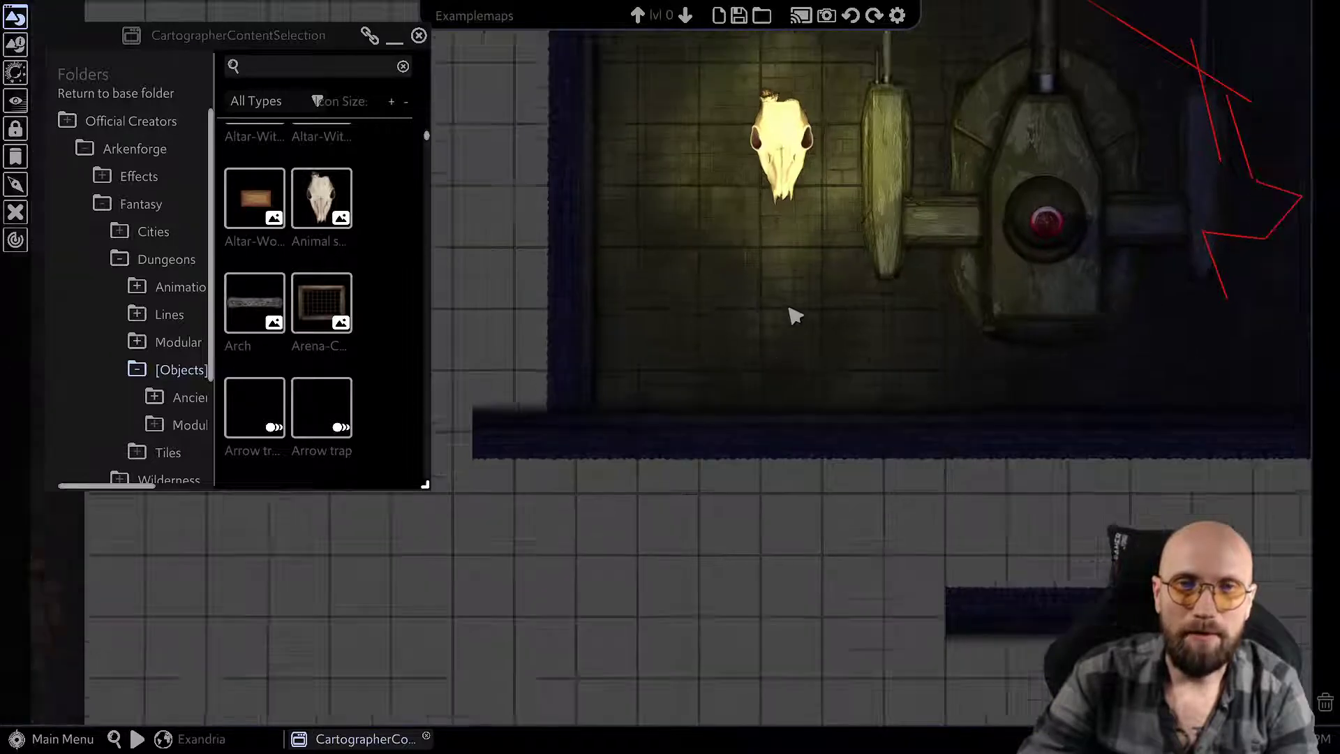
# - Place a stand-alone light source just inside the corner of the L-shaped wall below the tank room
pyautogui.click(17, 20)
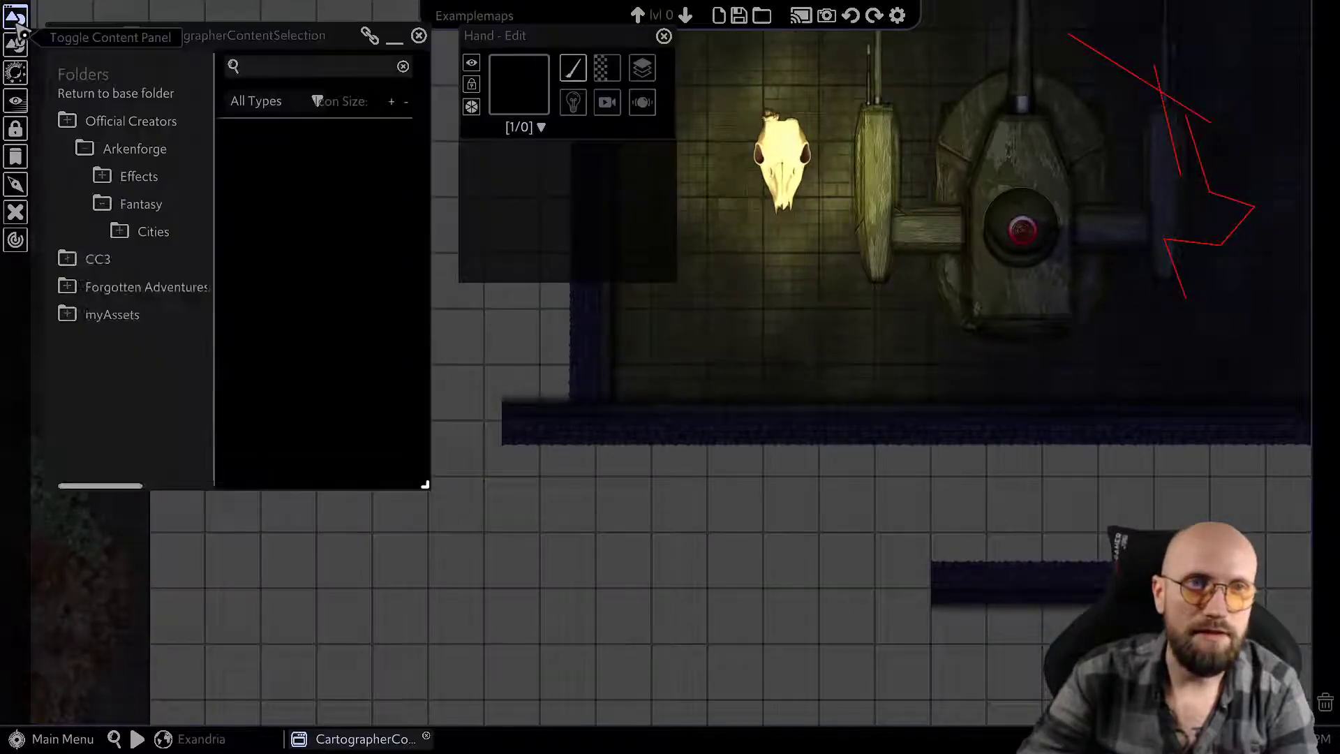
pyautogui.click(572, 70)
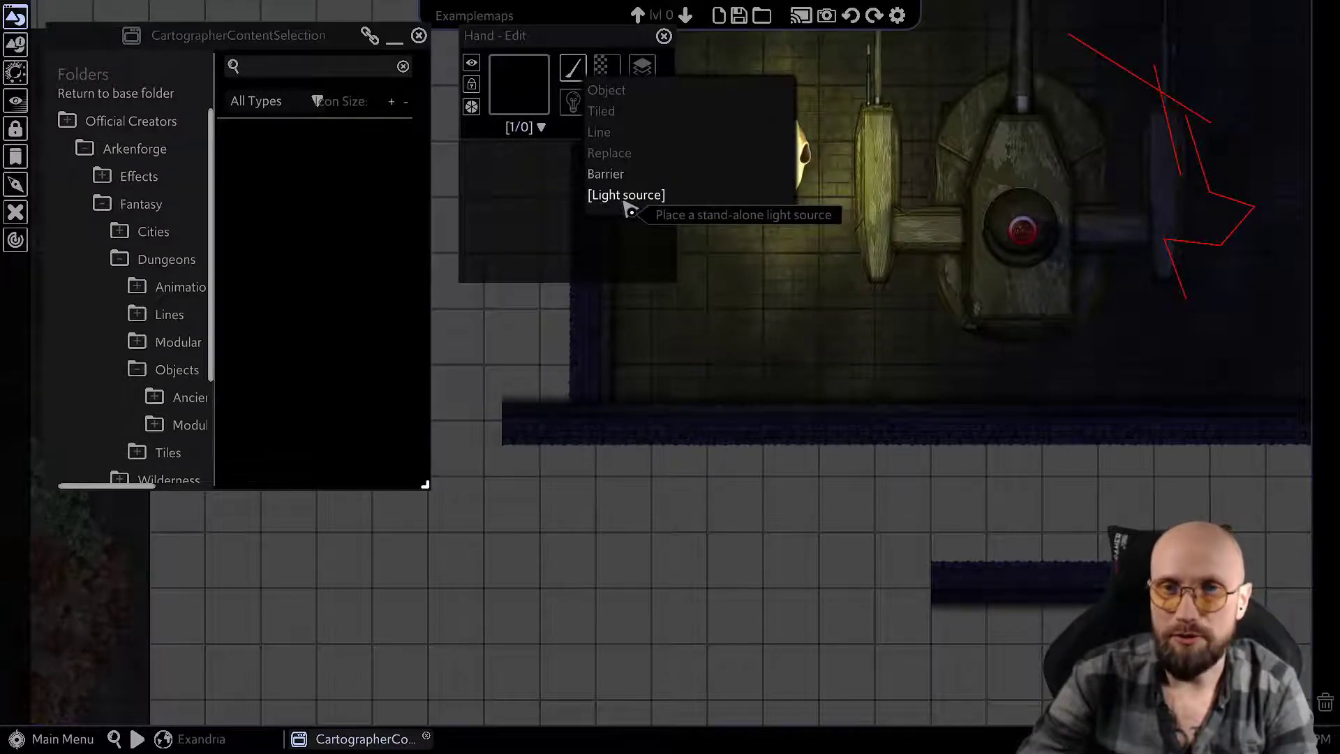
pyautogui.click(623, 203)
pyautogui.moveTo(783, 464); pyautogui.dragTo(647, 183, button='middle')
pyautogui.moveTo(829, 506); pyautogui.dragTo(665, 347, button='middle')
pyautogui.moveTo(460, 386); pyautogui.dragTo(773, 369, button='middle')
pyautogui.click(655, 355)
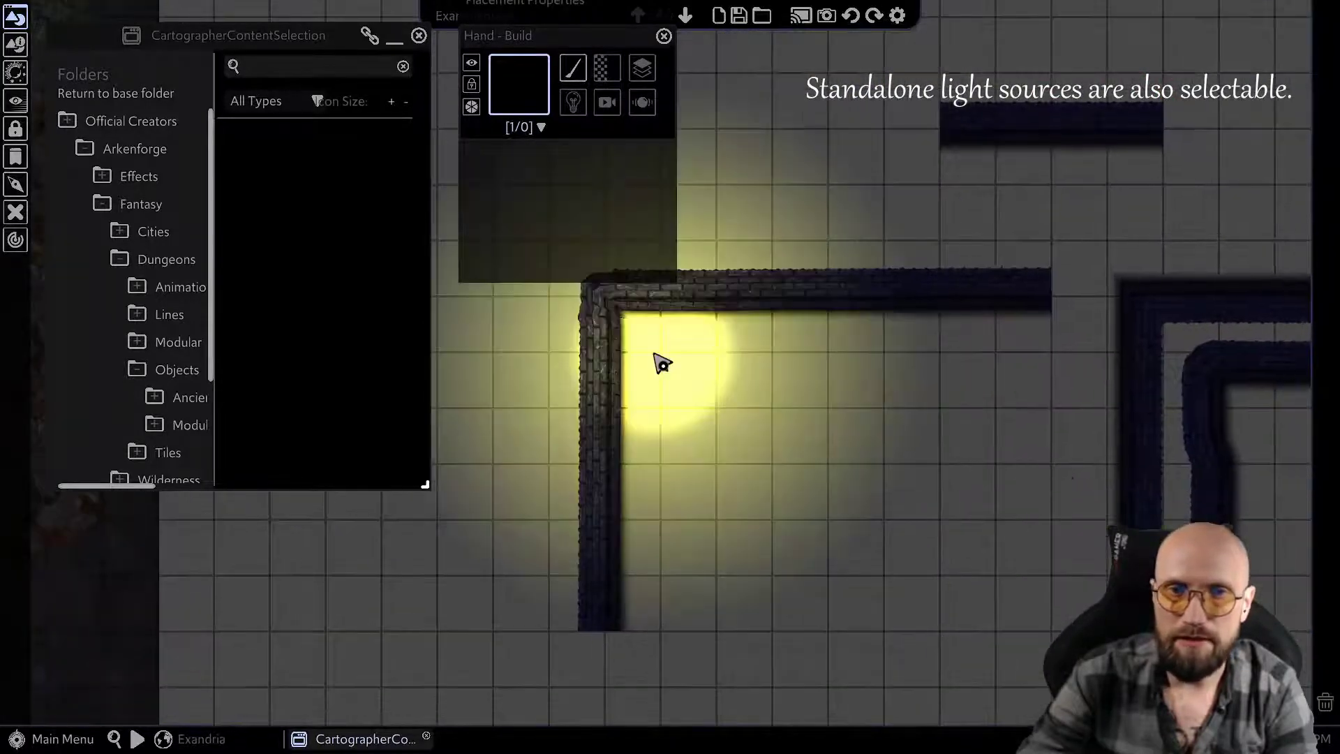
# - Select the stand-alone light source and change its light colour with the colour picker
pyautogui.click(662, 364)
pyautogui.moveTo(658, 362); pyautogui.dragTo(778, 449, button='middle')
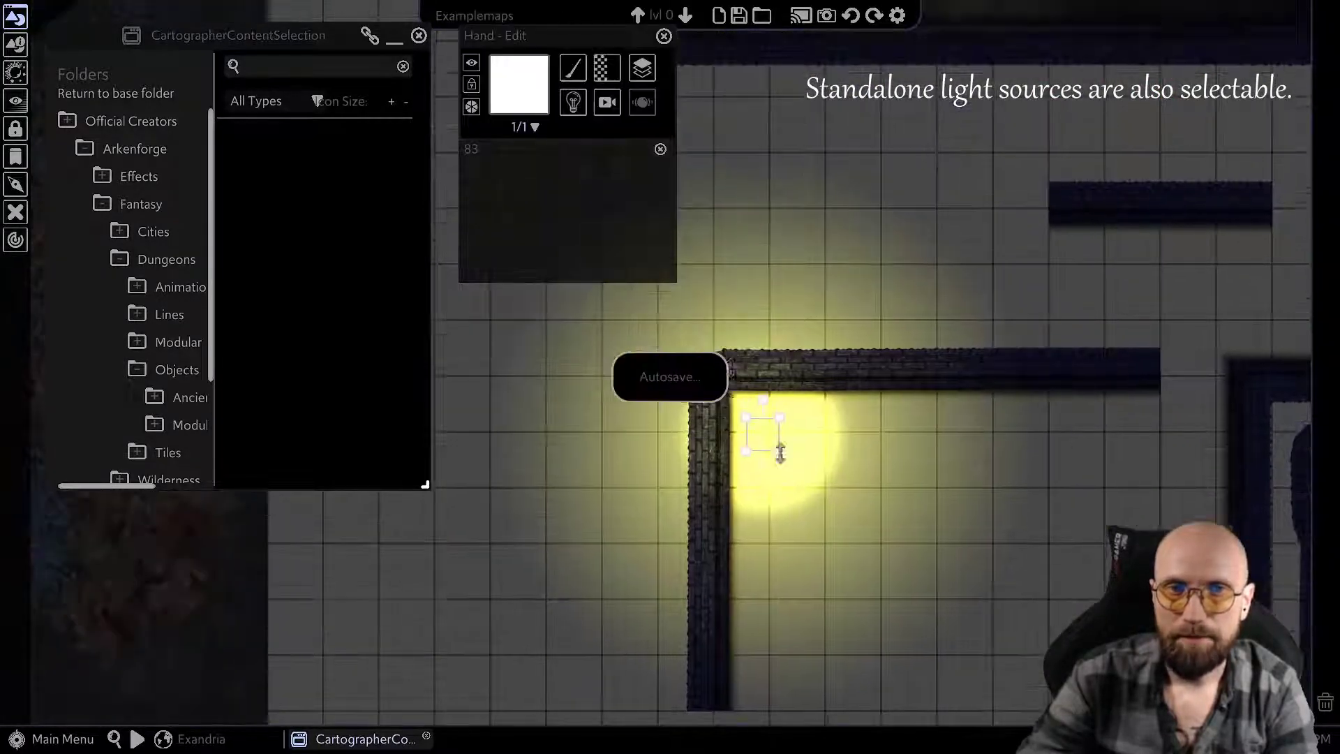
pyautogui.click(572, 103)
pyautogui.moveTo(590, 128)
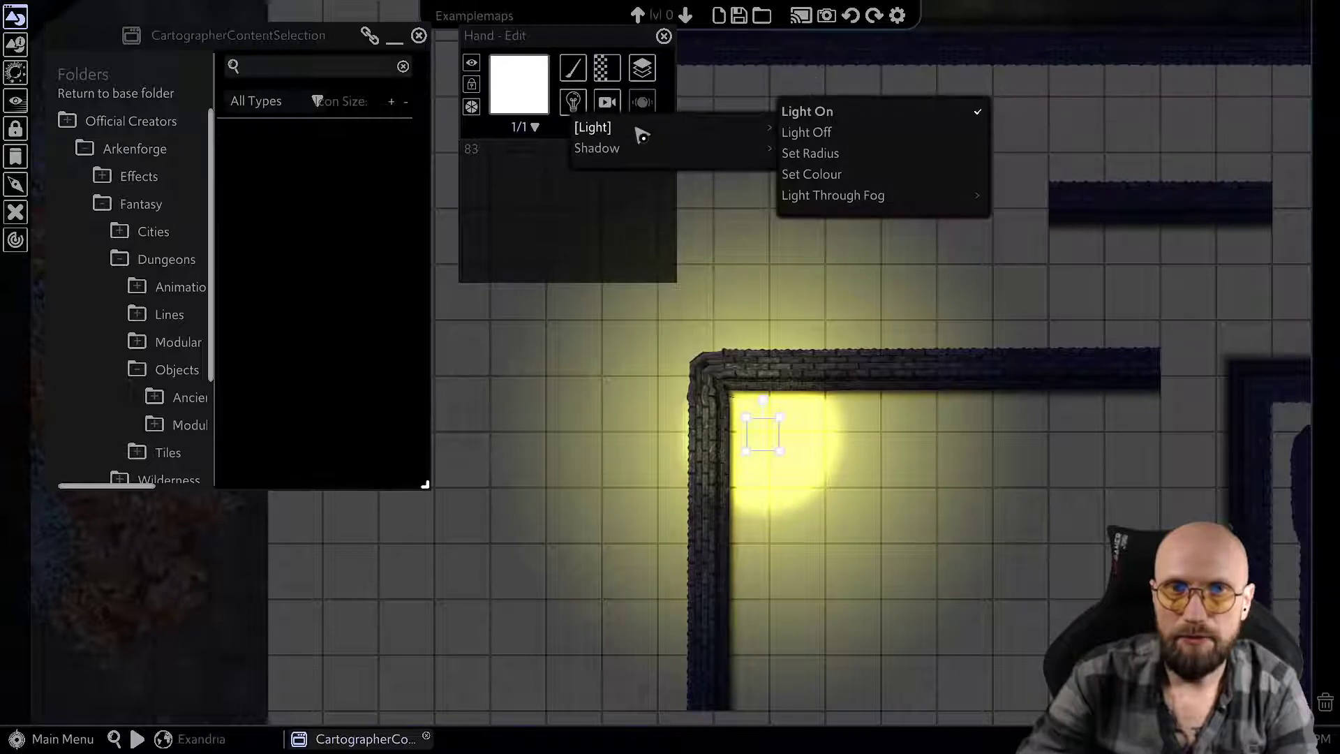
pyautogui.click(831, 174)
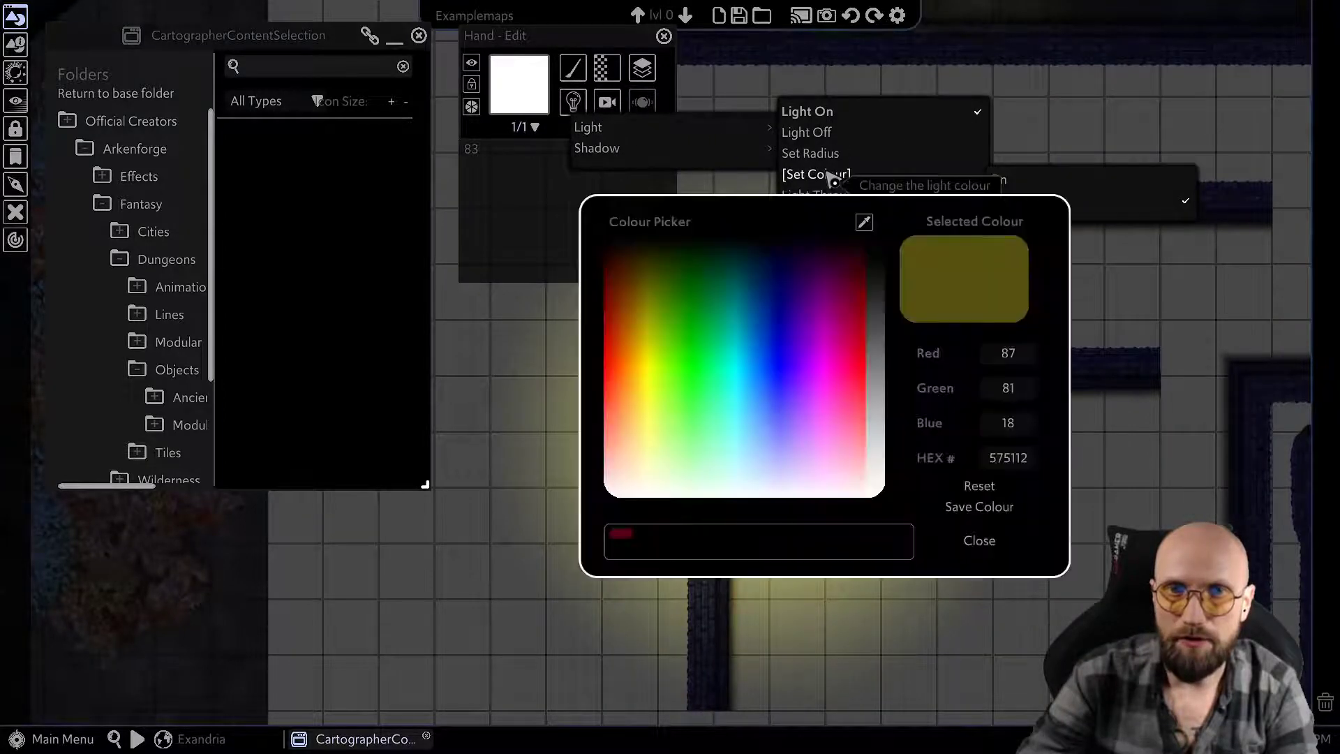
pyautogui.click(732, 238)
pyautogui.moveTo(766, 221); pyautogui.dragTo(312, 94)
pyautogui.click(528, 415)
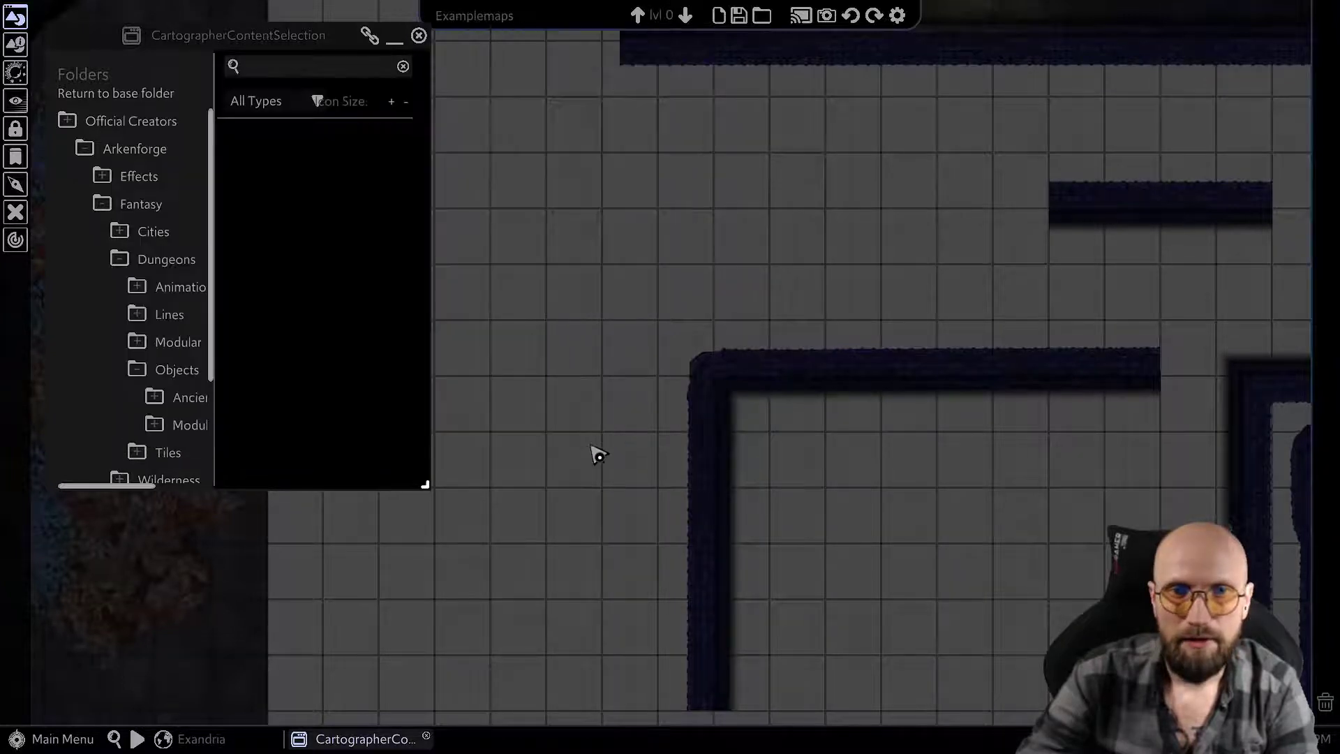
pyautogui.scroll(-4, 592, 454)
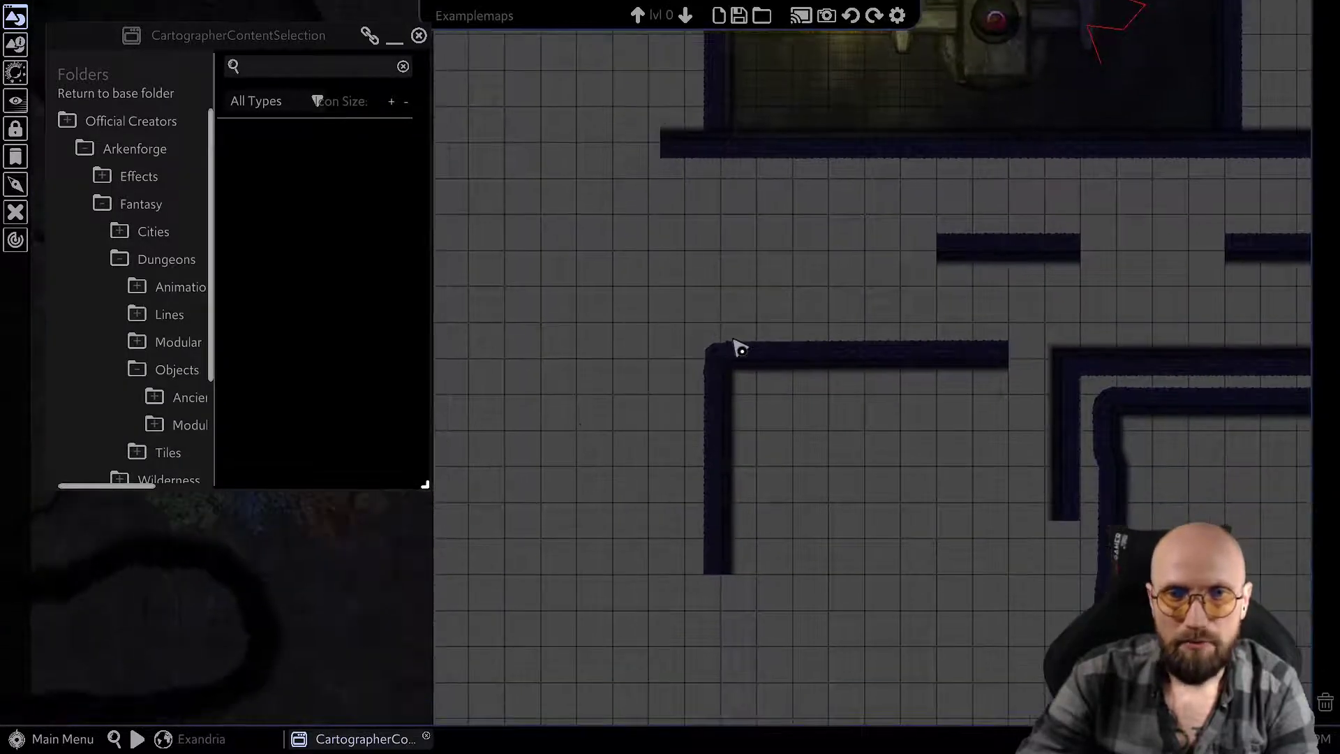
# - Close the content library, select the stand-alone light inside the L-shaped wall, and view its Light Through Fog options before deselecting it
pyautogui.moveTo(733, 340); pyautogui.dragTo(672, 362, button='middle')
pyautogui.click(419, 36)
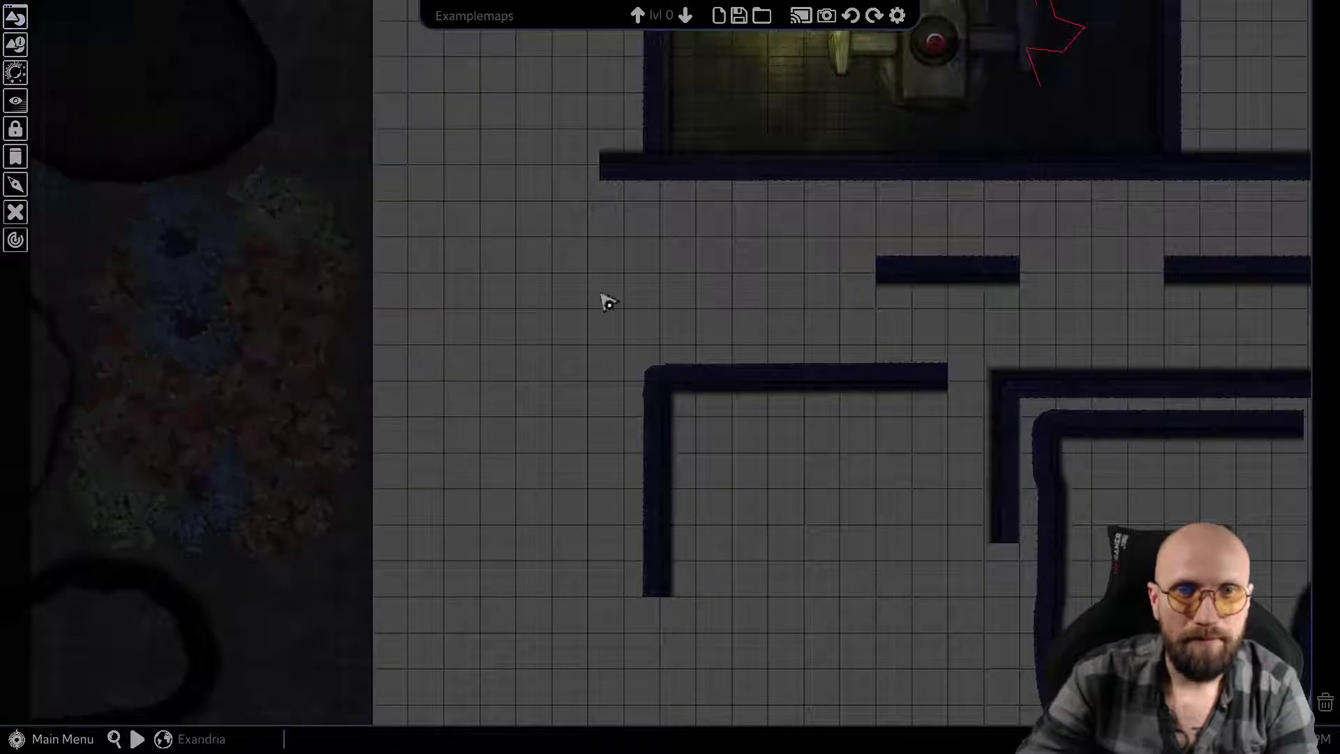
pyautogui.click(704, 417)
pyautogui.scroll(3, 613, 454)
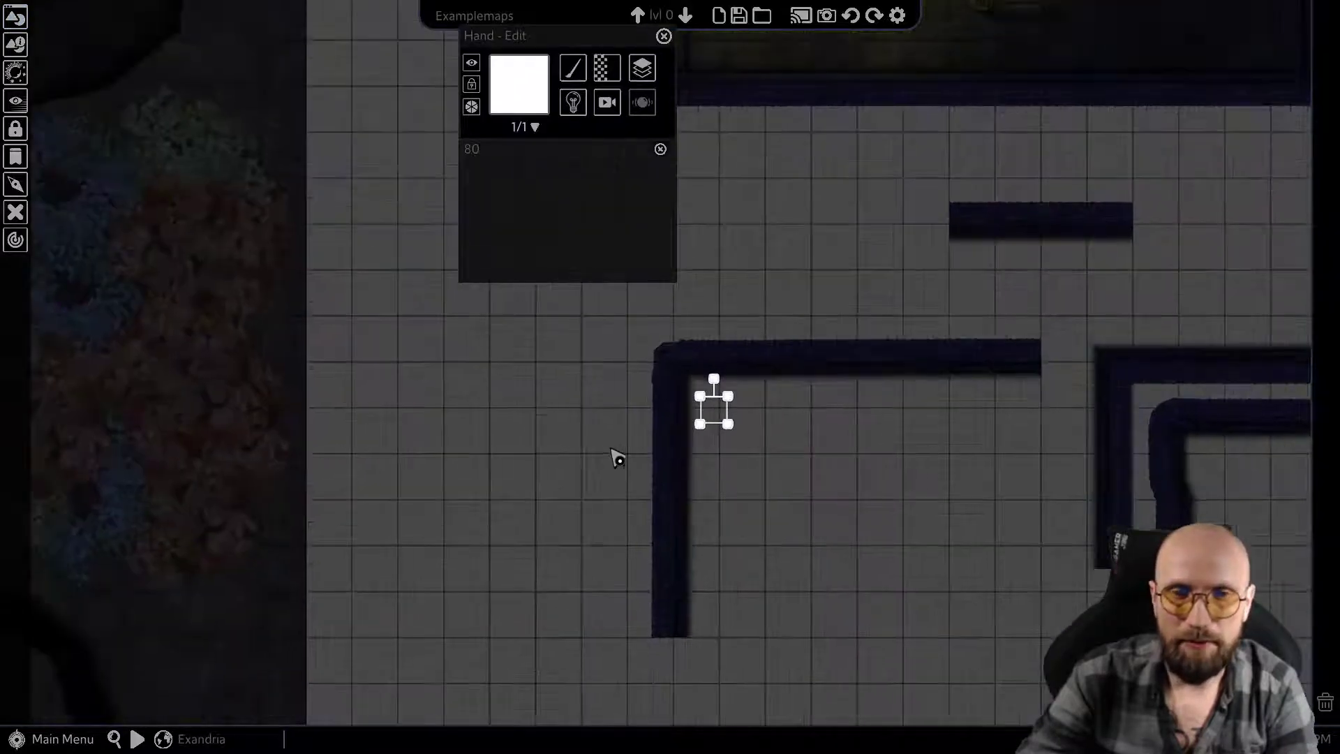
pyautogui.moveTo(704, 320); pyautogui.dragTo(597, 332, button='middle')
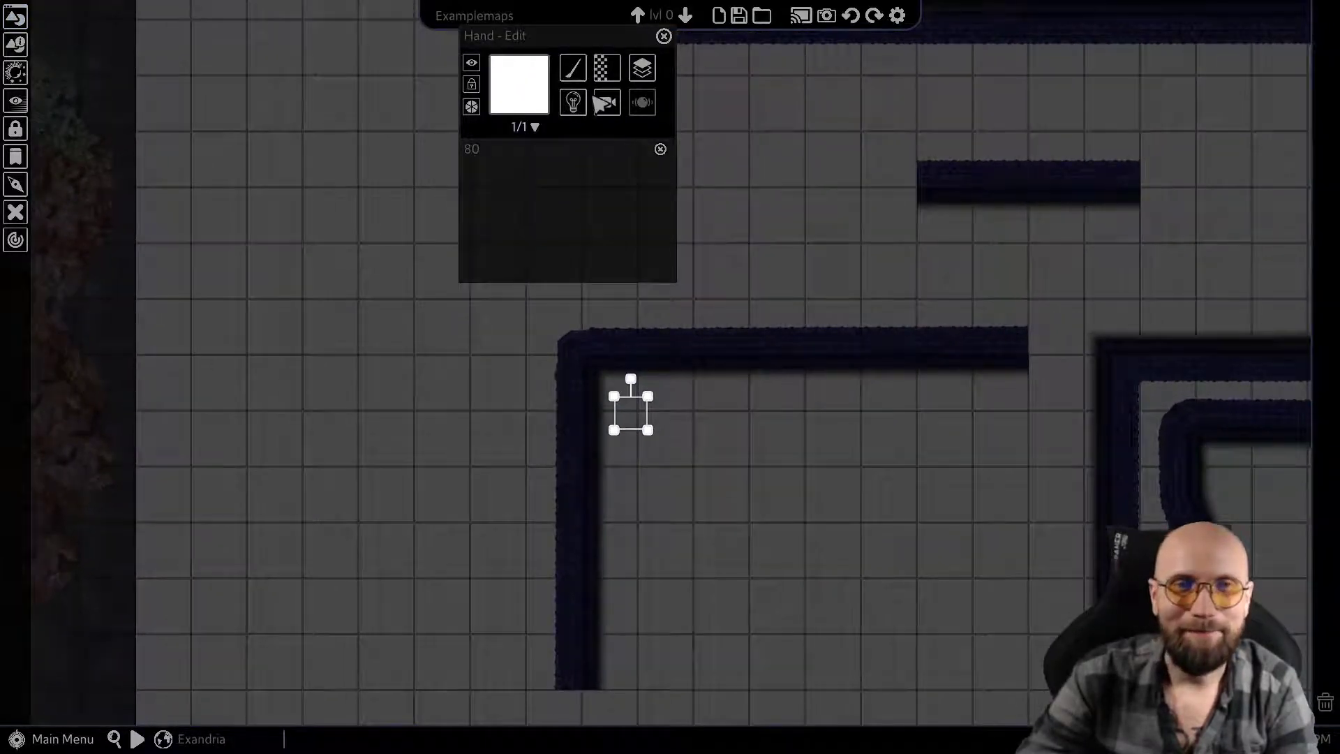
pyautogui.click(573, 102)
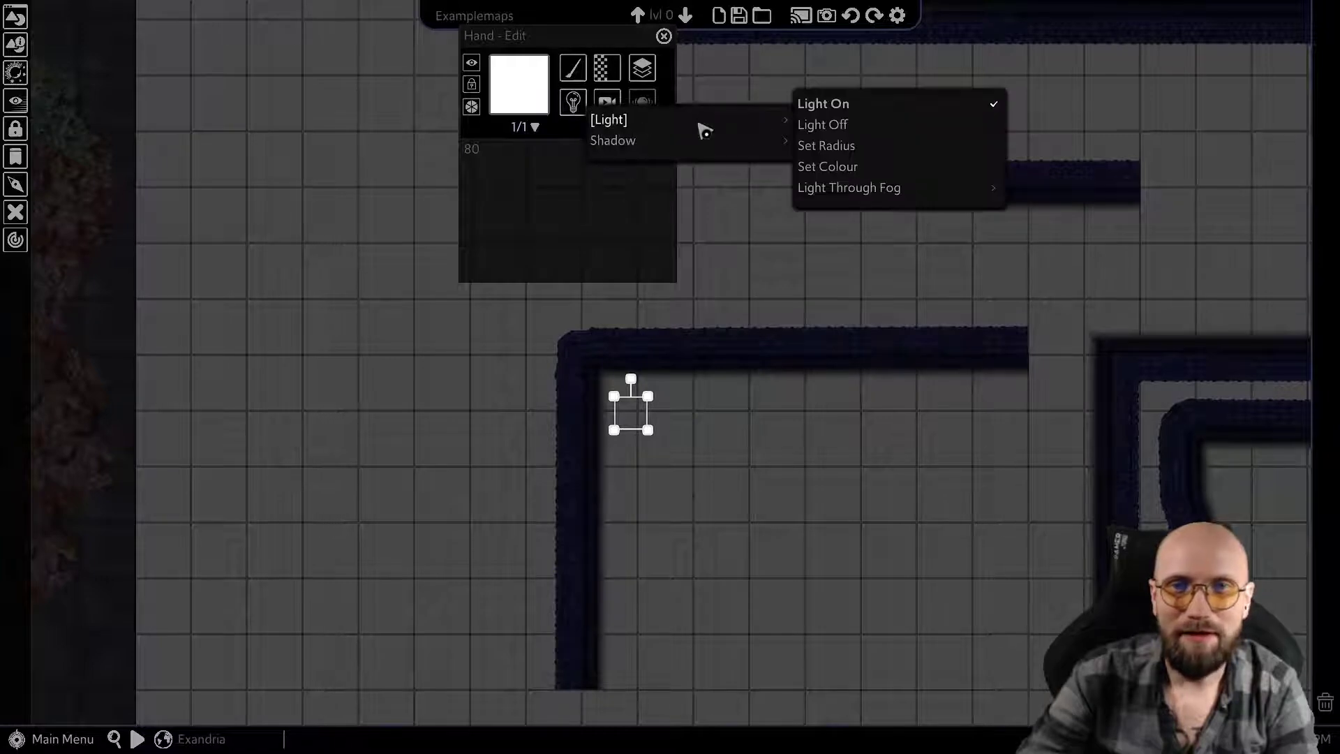
pyautogui.moveTo(866, 193)
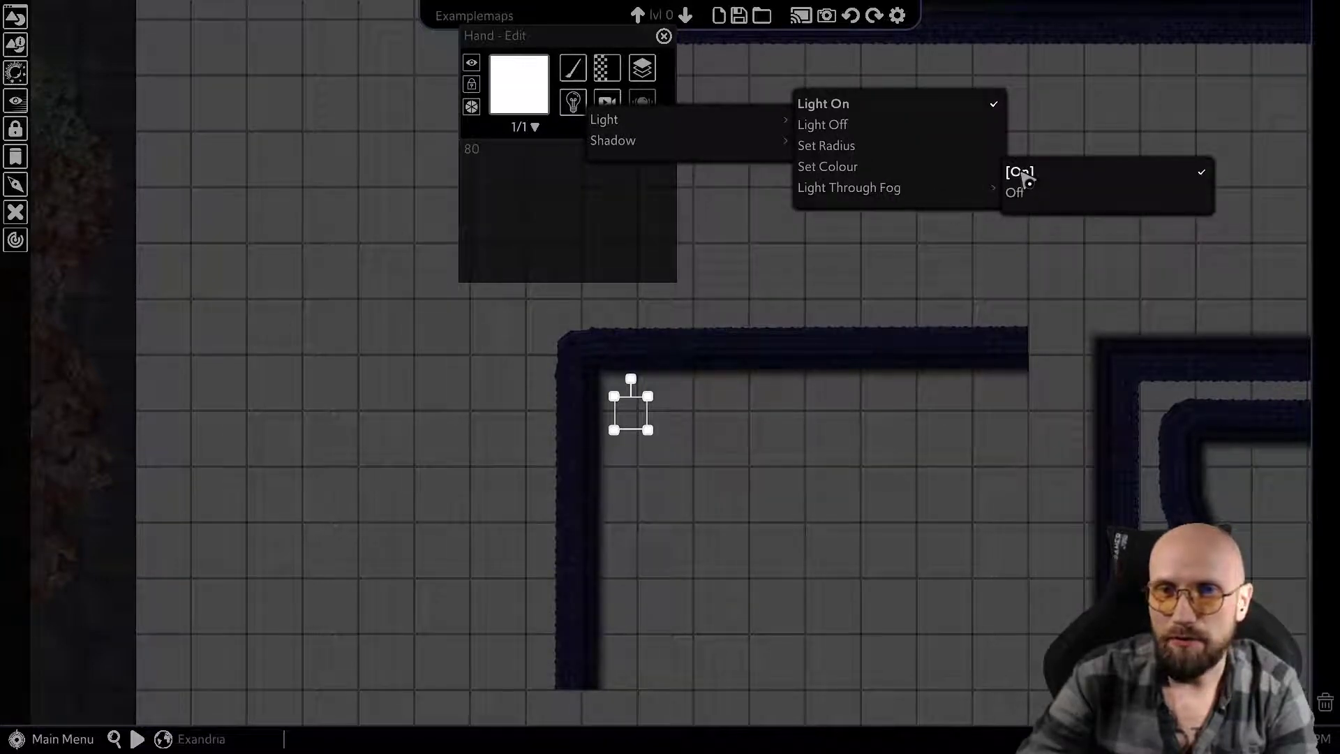
pyautogui.click(971, 462)
# - Enable Fog of War for the map and move its settings window clear of the tank room and walls
pyautogui.scroll(-3, 971, 463)
pyautogui.moveTo(923, 430); pyautogui.dragTo(645, 357, button='middle')
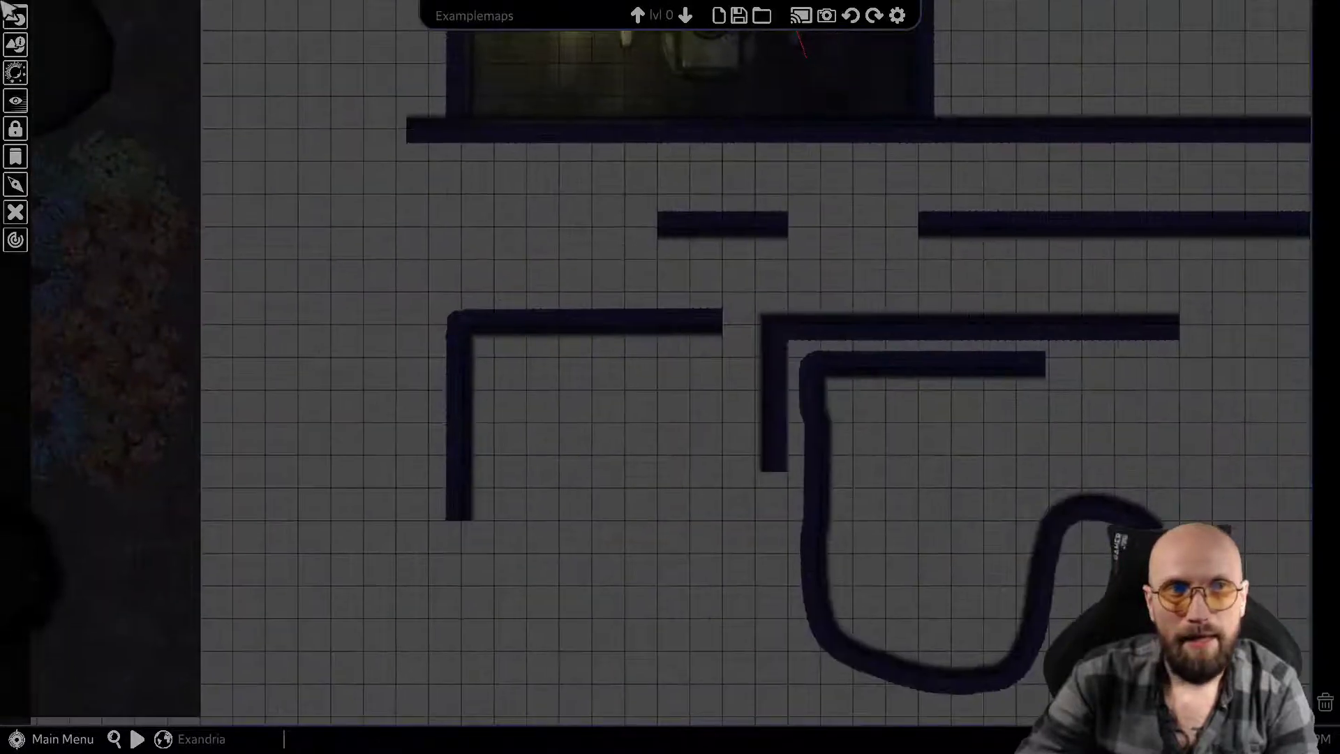
pyautogui.click(16, 102)
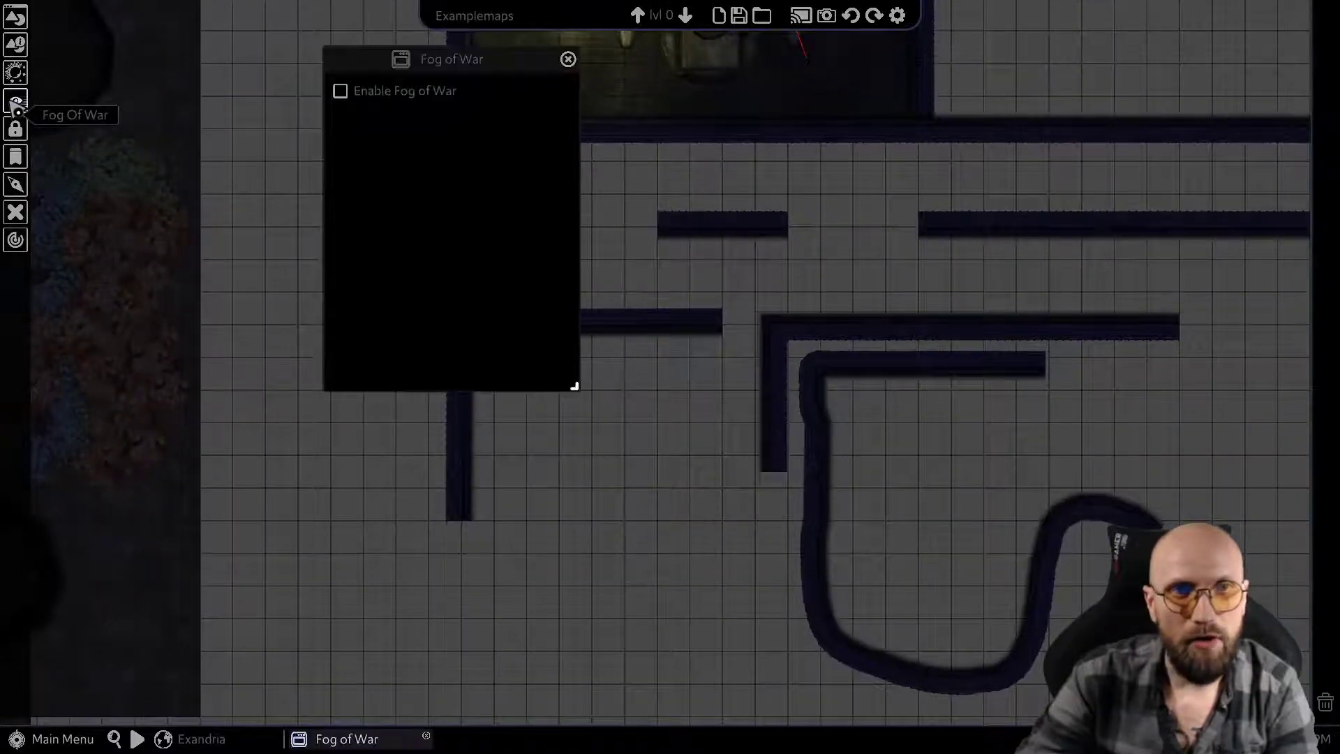
pyautogui.click(342, 91)
pyautogui.moveTo(398, 56); pyautogui.dragTo(236, 27)
pyautogui.scroll(2, 689, 428)
pyautogui.scroll(-2, 770, 424)
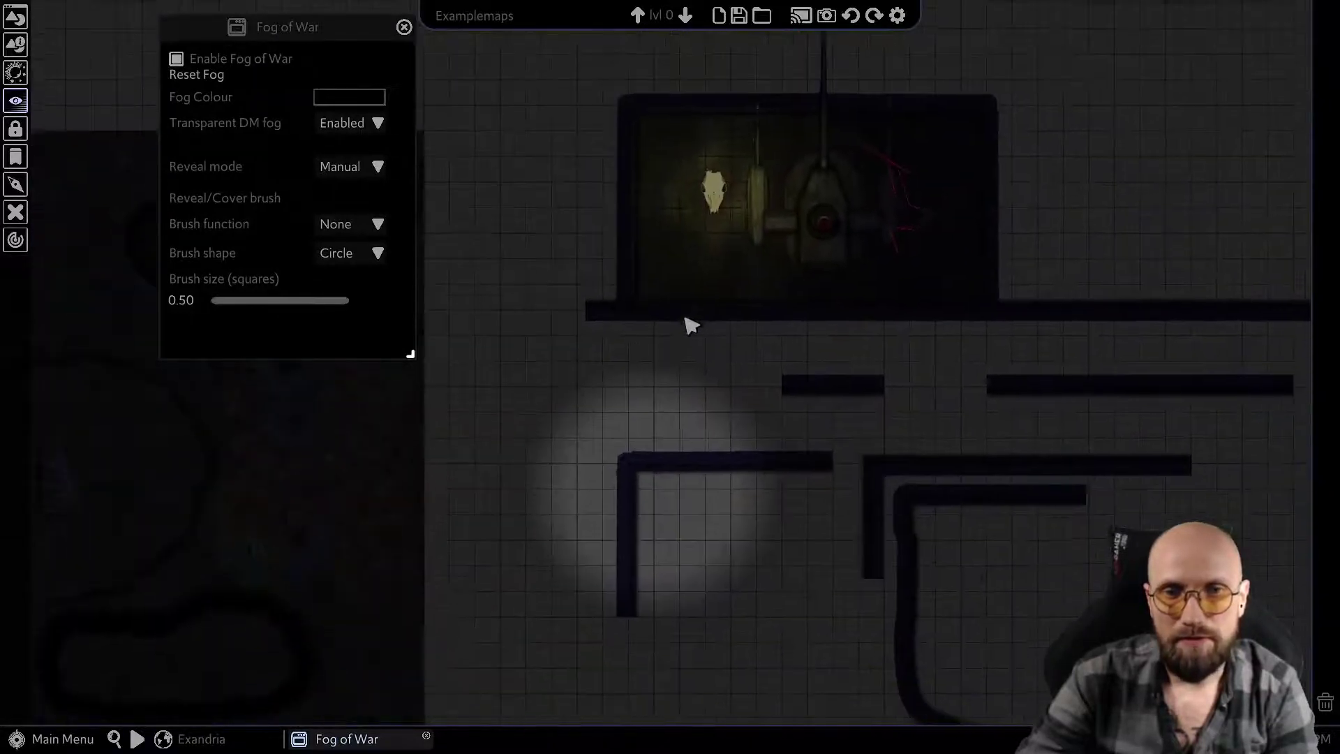
# - Move the stand-alone light out of the L-shaped wall through the fog to the open floor left of the tank room
pyautogui.click(659, 492)
pyautogui.moveTo(656, 492); pyautogui.dragTo(792, 423)
pyautogui.moveTo(613, 397); pyautogui.dragTo(525, 308)
pyautogui.moveTo(605, 388); pyautogui.dragTo(712, 560, button='middle')
pyautogui.scroll(2, 795, 370)
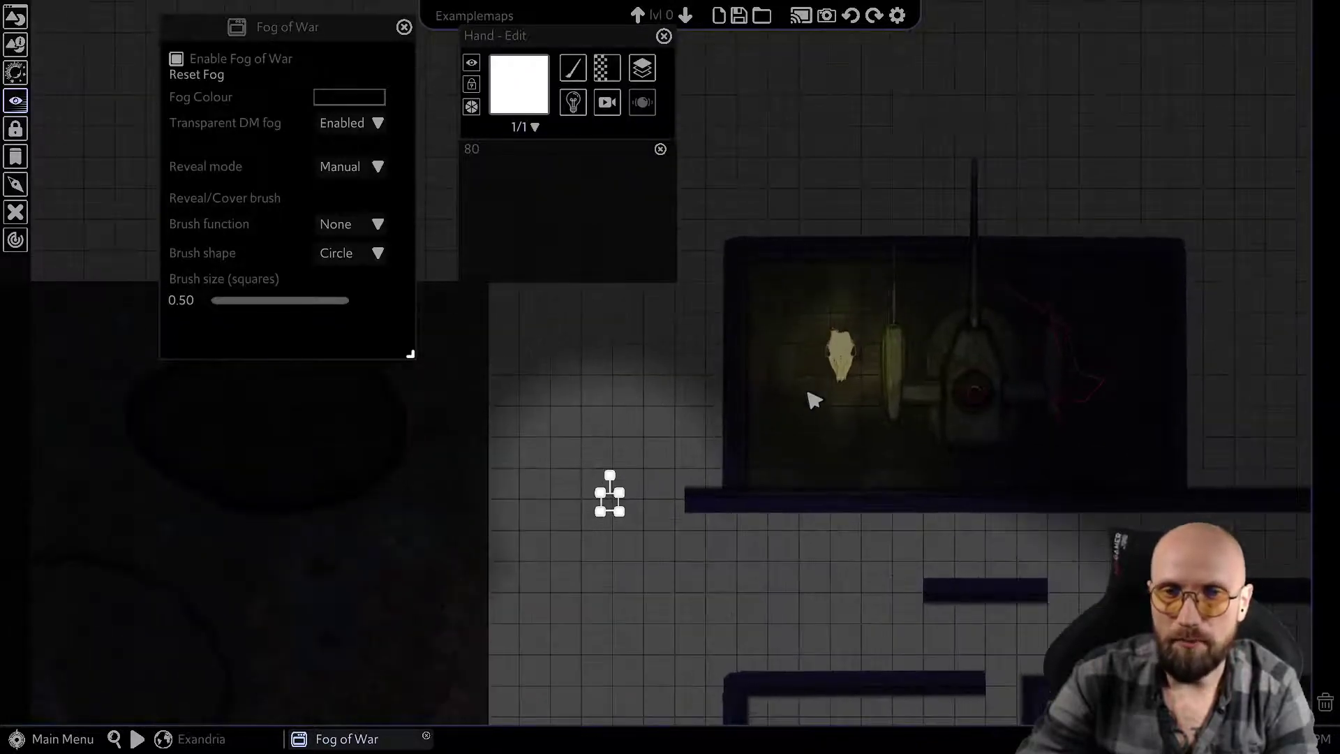
# - Move the animal skull out of the tank room and around the fogged floor, leaving it above and left of the room
pyautogui.click(841, 352)
pyautogui.moveTo(841, 352); pyautogui.dragTo(626, 208)
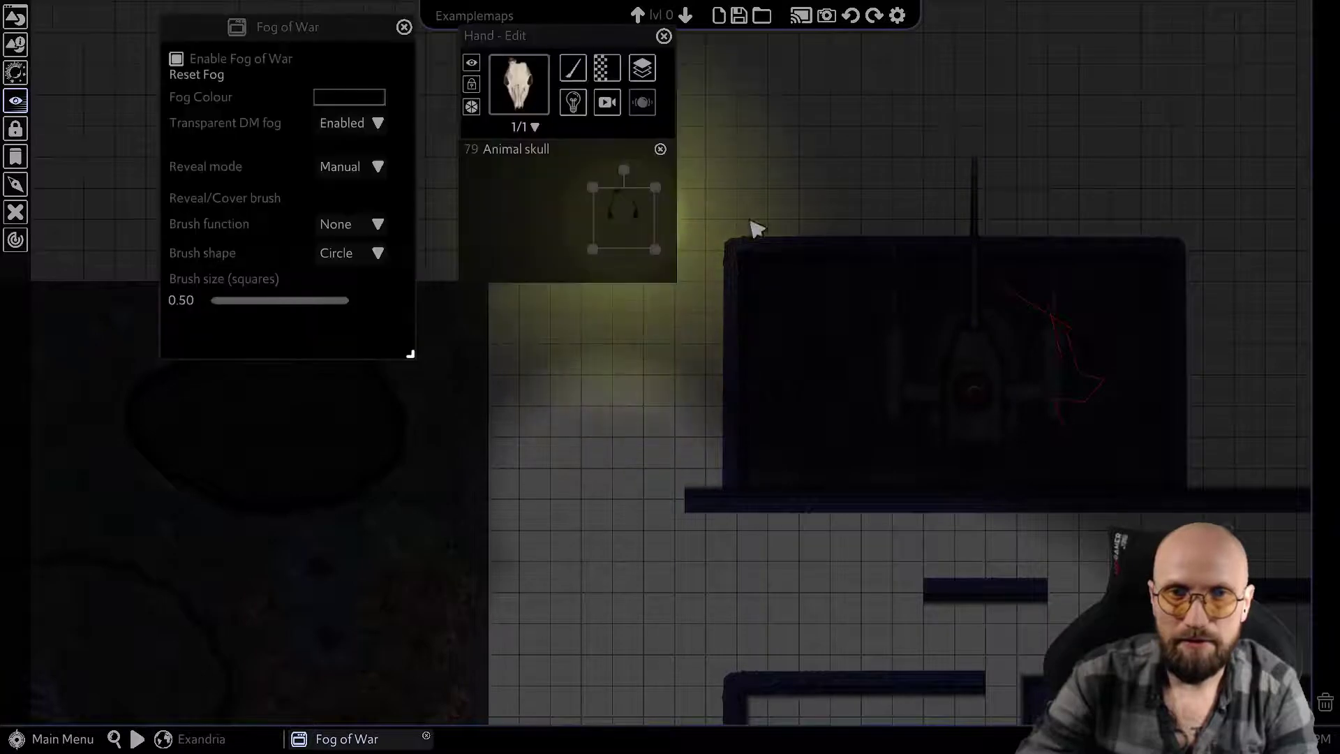
pyautogui.moveTo(757, 228); pyautogui.dragTo(965, 381, button='middle')
pyautogui.moveTo(814, 370); pyautogui.dragTo(876, 147)
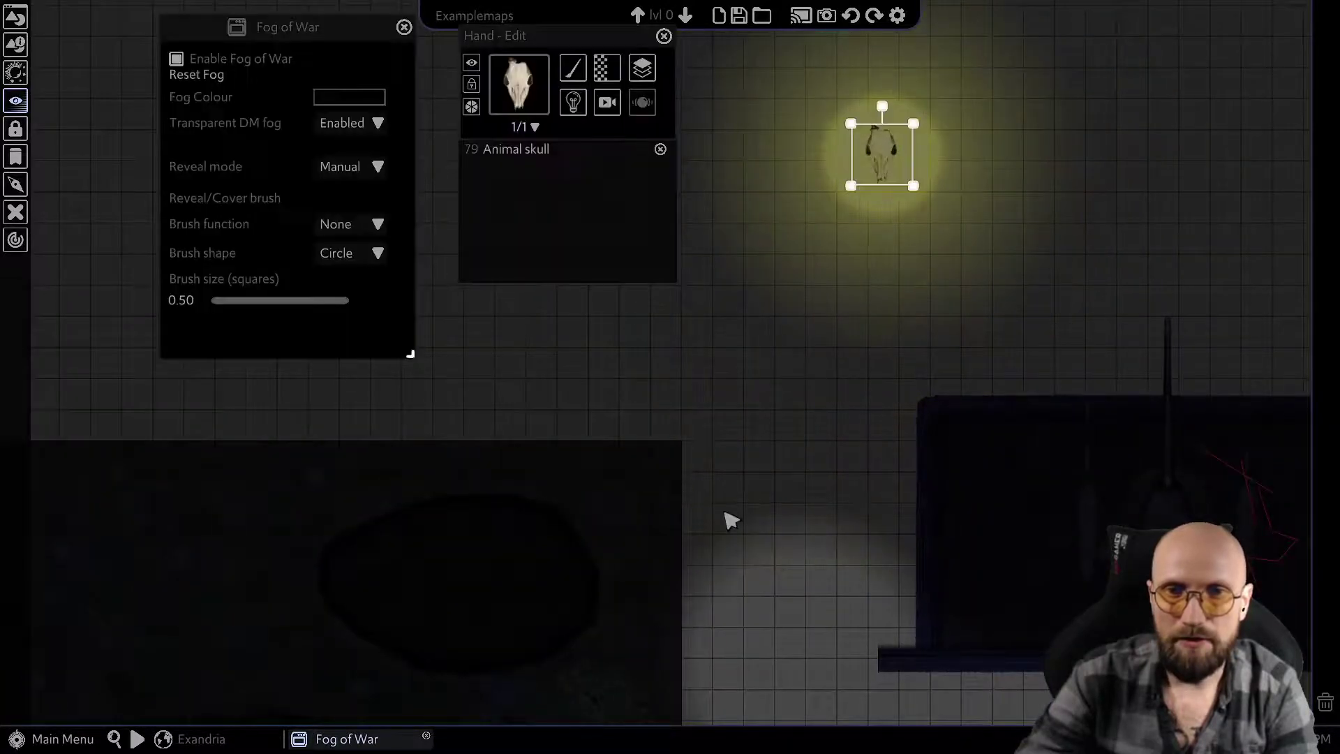
pyautogui.moveTo(726, 517); pyautogui.dragTo(852, 563, button='middle')
pyautogui.moveTo(1010, 300); pyautogui.dragTo(686, 328)
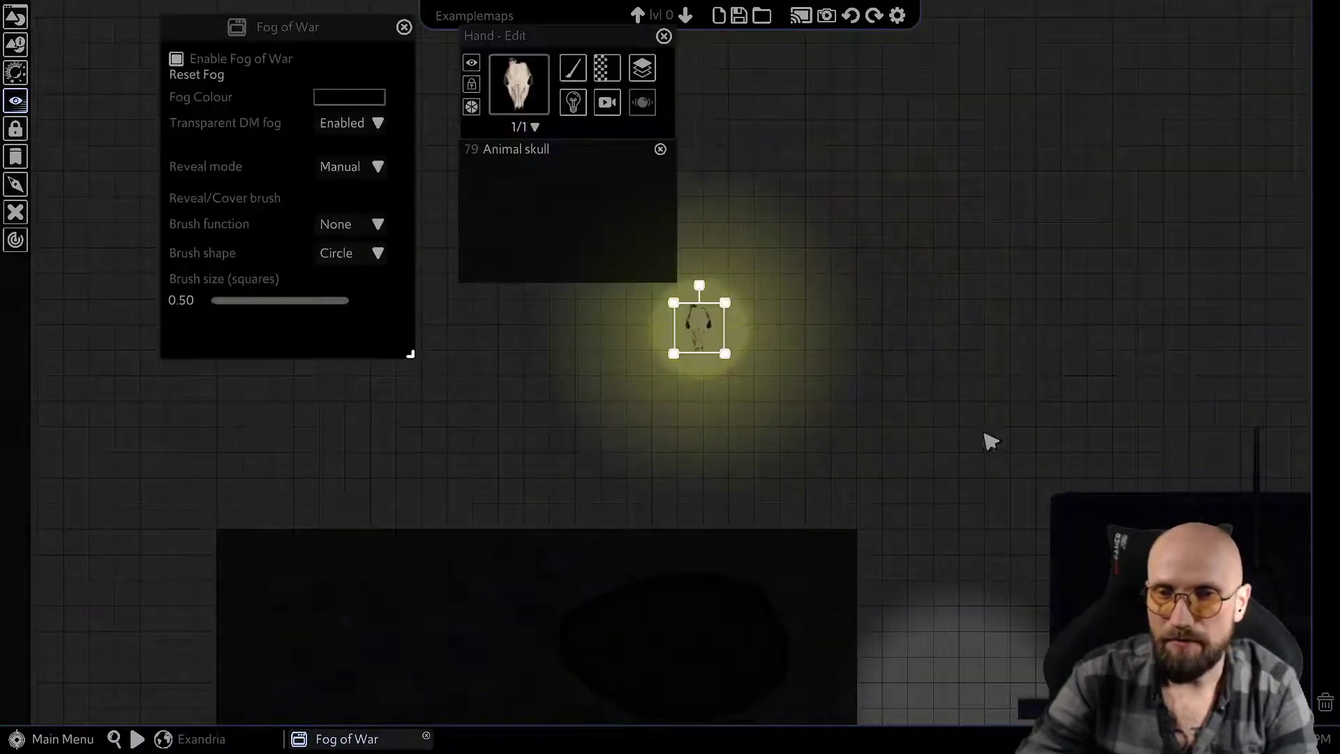
pyautogui.moveTo(957, 563); pyautogui.dragTo(880, 388, button='middle')
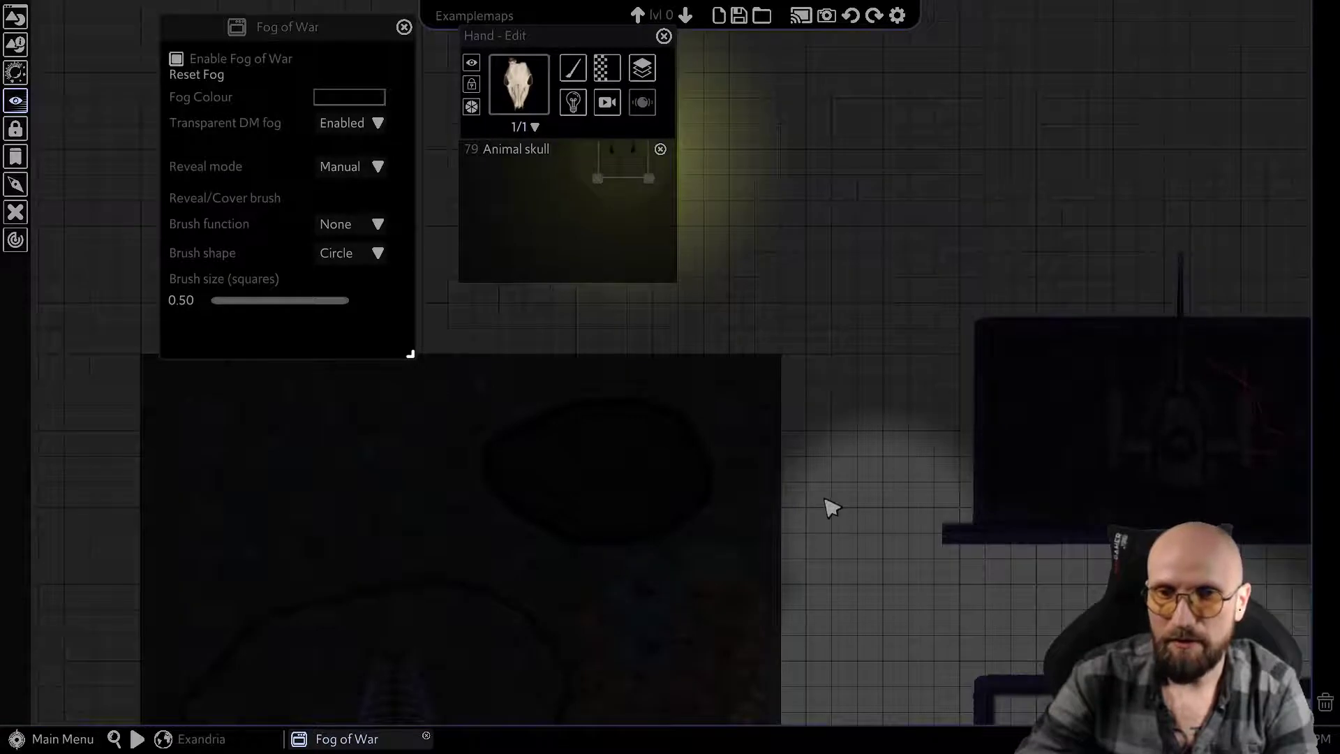
pyautogui.moveTo(836, 429); pyautogui.dragTo(871, 593, button='middle')
pyautogui.moveTo(675, 313); pyautogui.dragTo(872, 431)
pyautogui.moveTo(878, 398); pyautogui.dragTo(843, 290, button='middle')
# - Set the animal skull's Light Through Fog option to On
pyautogui.click(571, 109)
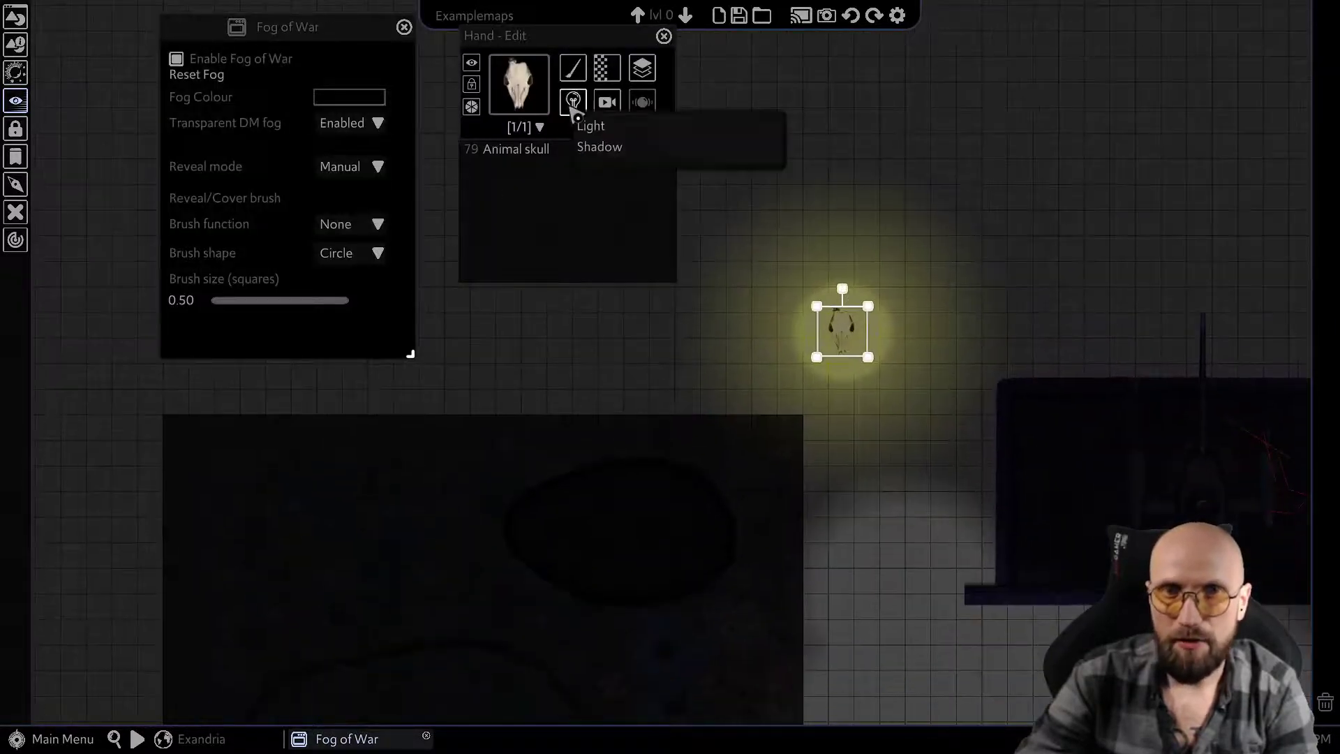
pyautogui.moveTo(599, 146)
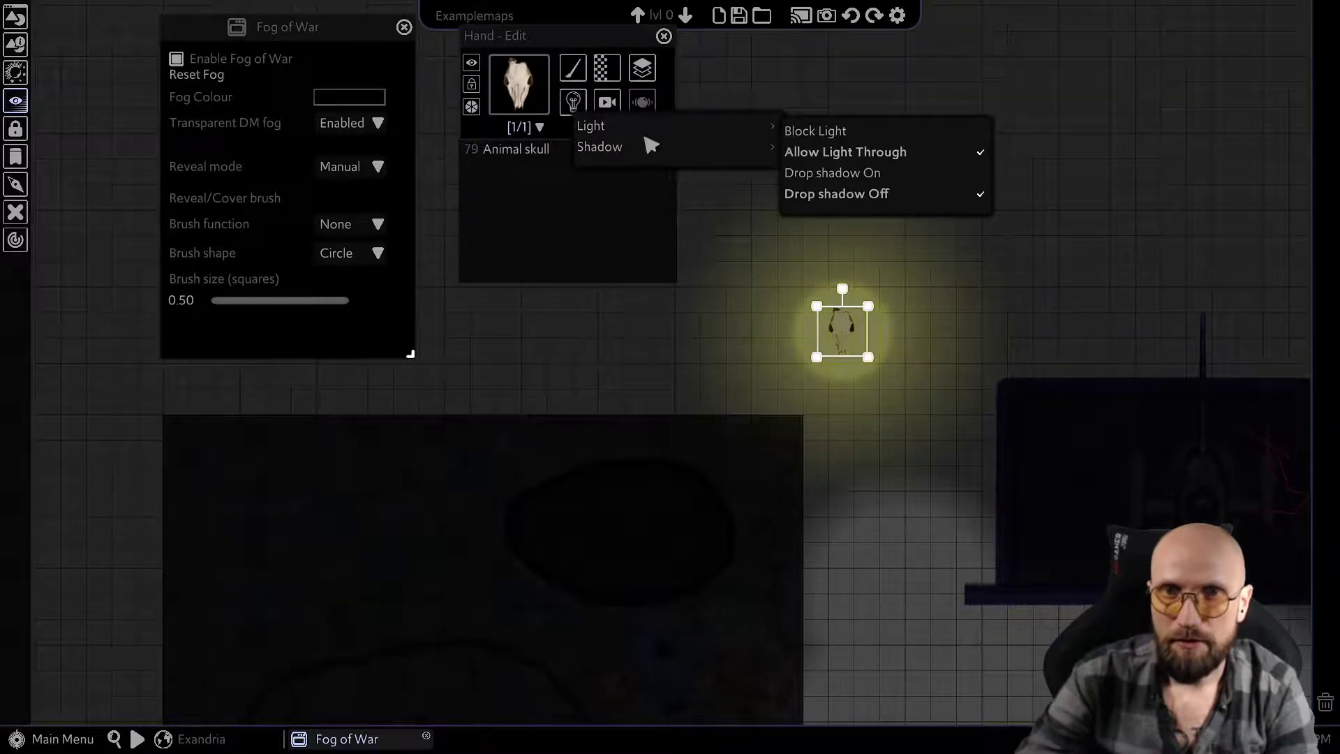
pyautogui.moveTo(698, 126)
pyautogui.moveTo(857, 195)
pyautogui.click(1007, 180)
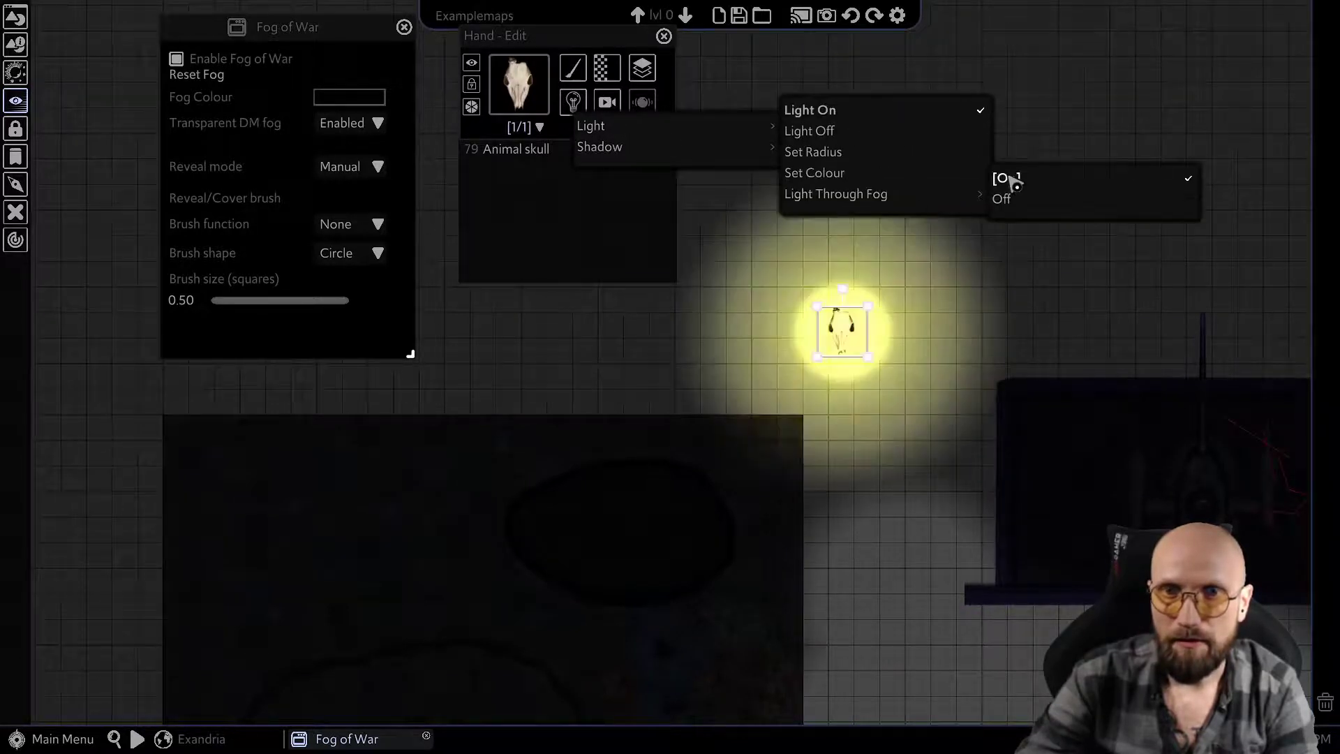
# - Move the animal skull farther up across the fogged floor and deselect it to inspect the fog along its path
pyautogui.moveTo(848, 329); pyautogui.dragTo(893, 92)
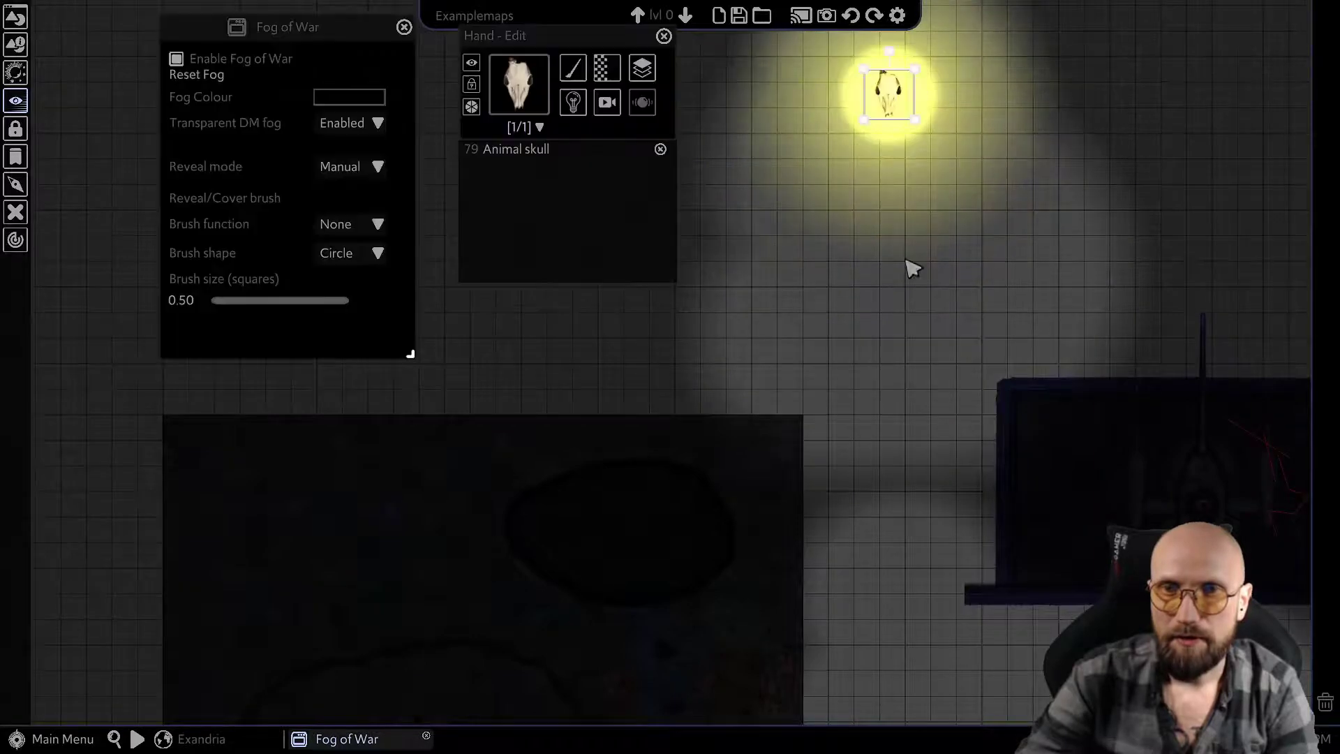
pyautogui.moveTo(830, 476); pyautogui.dragTo(833, 186, button='middle')
pyautogui.scroll(-5, 886, 293)
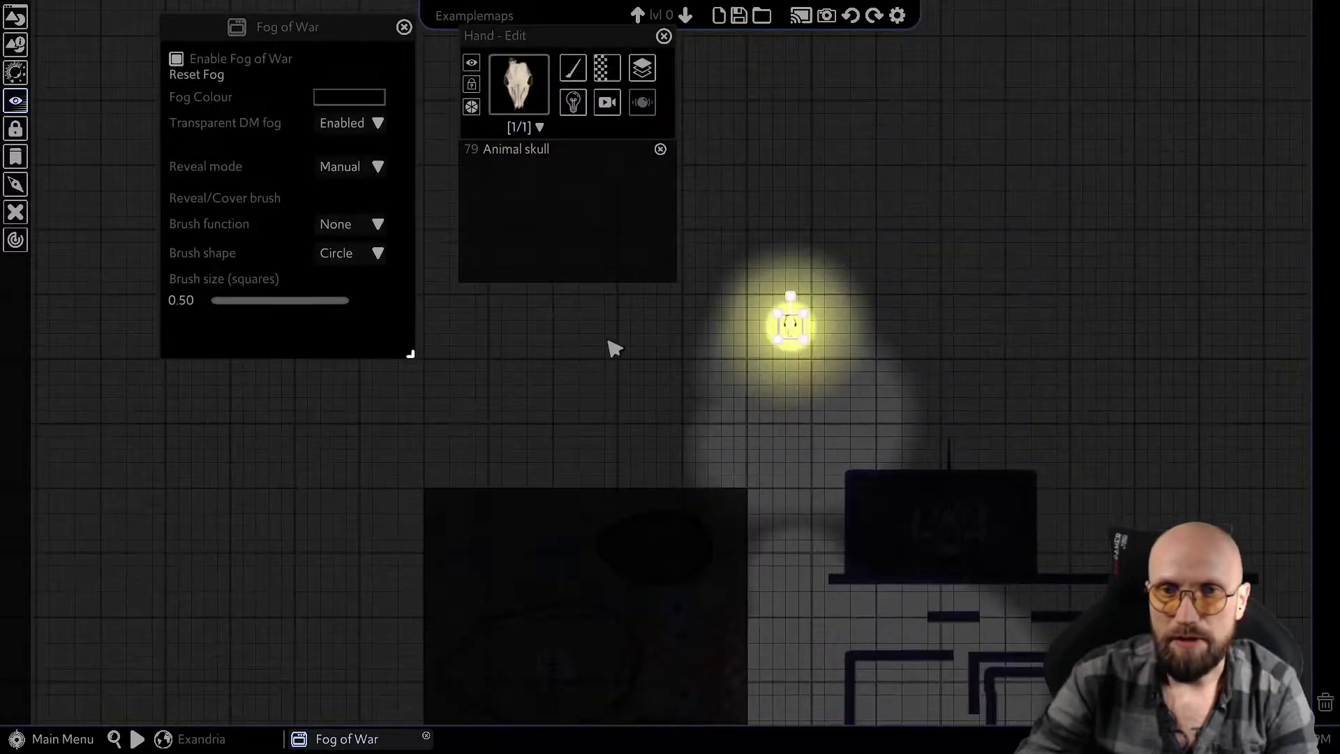
pyautogui.click(670, 436)
pyautogui.scroll(5, 919, 578)
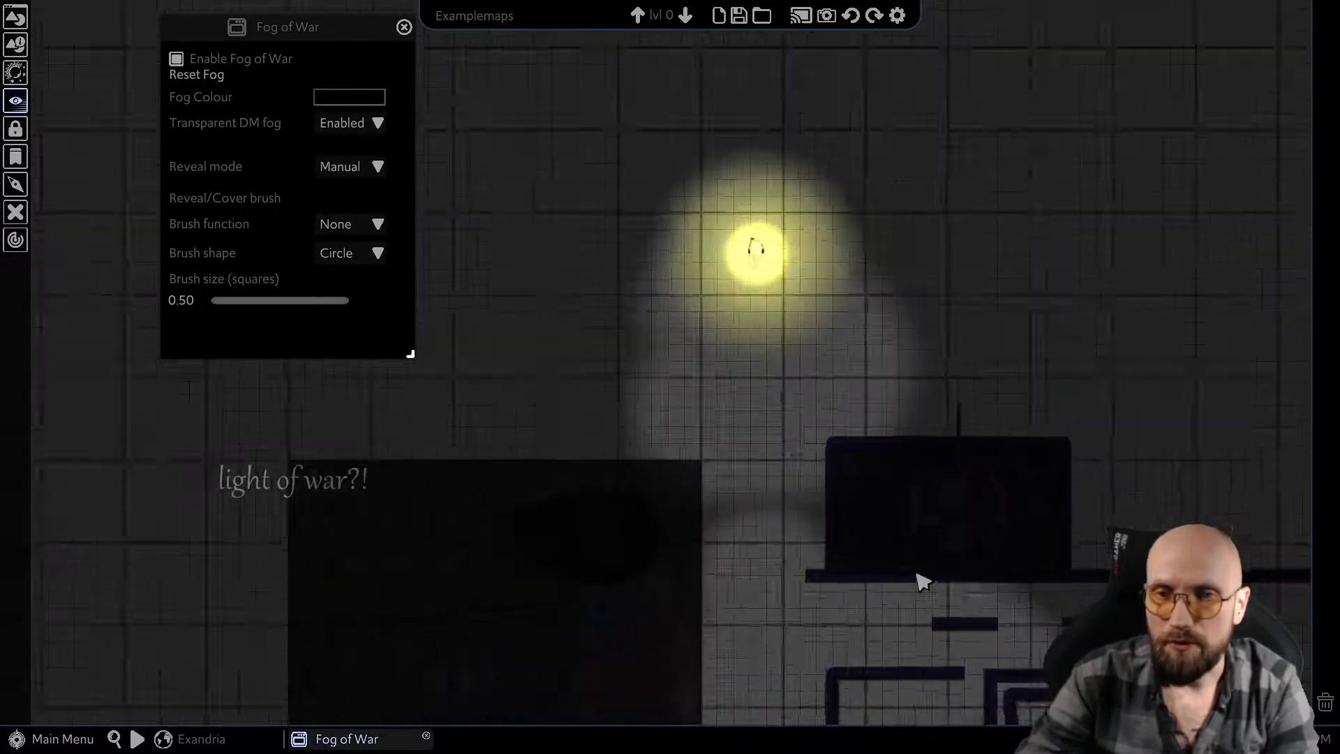